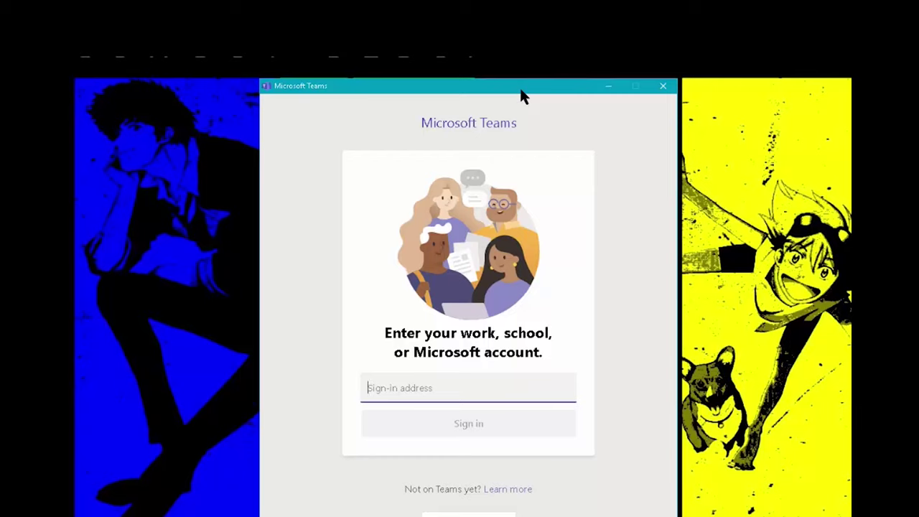
Step: Sign in to Teams with the work or school account's address and password
left_click_drag(522, 96, 559, 103)
type("username")
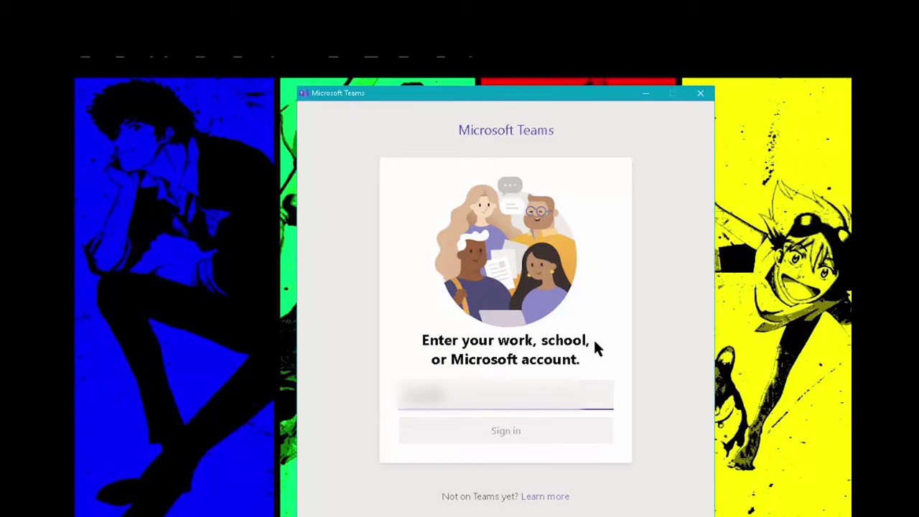
type("@outlook.com")
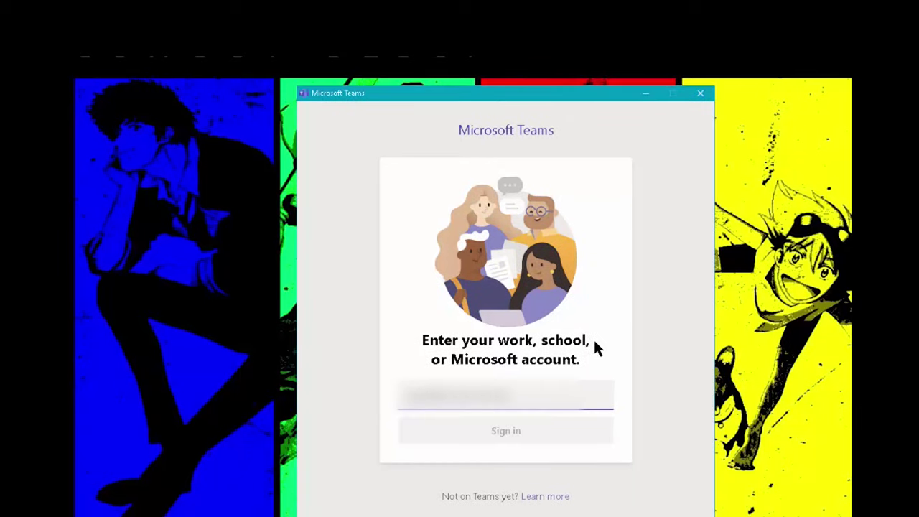
type("om")
key("Return")
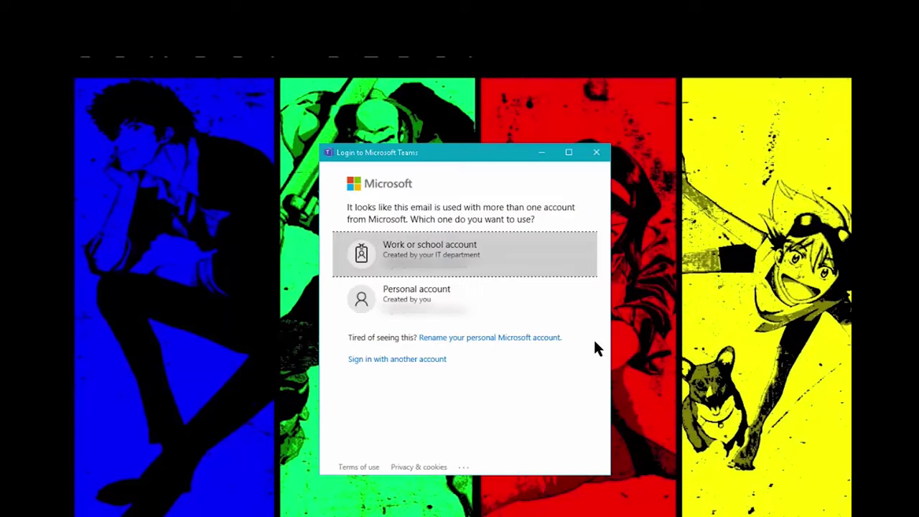
key("Return")
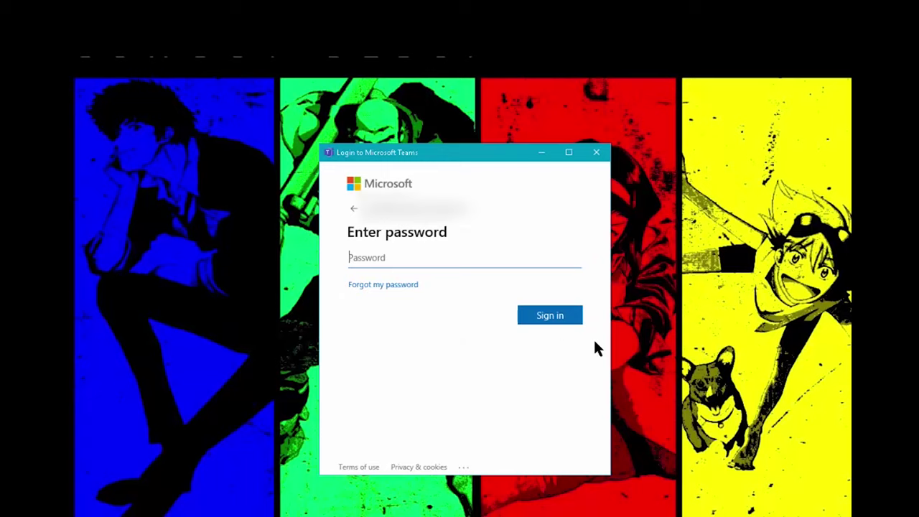
type("**********")
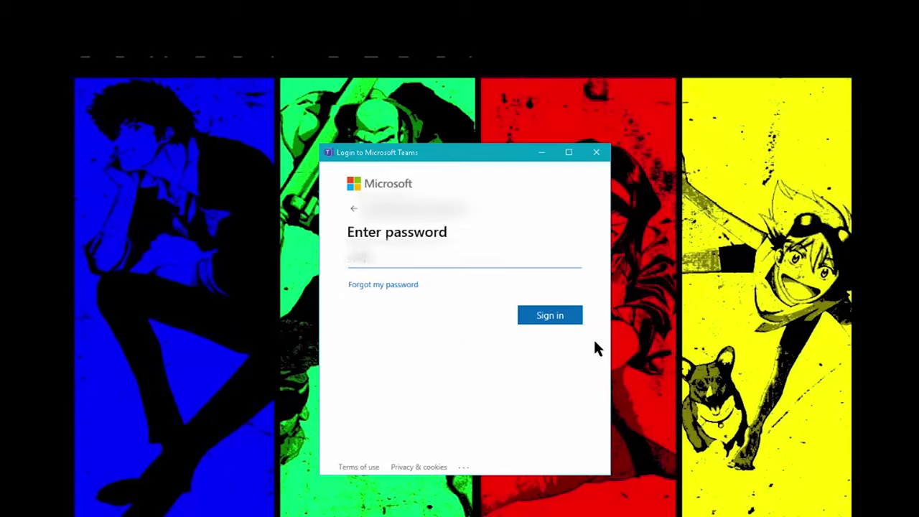
type("**")
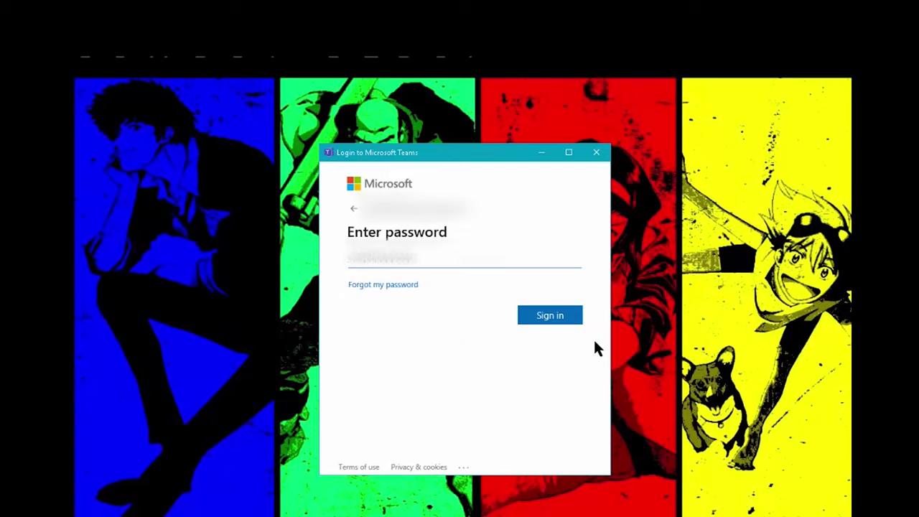
key("Return")
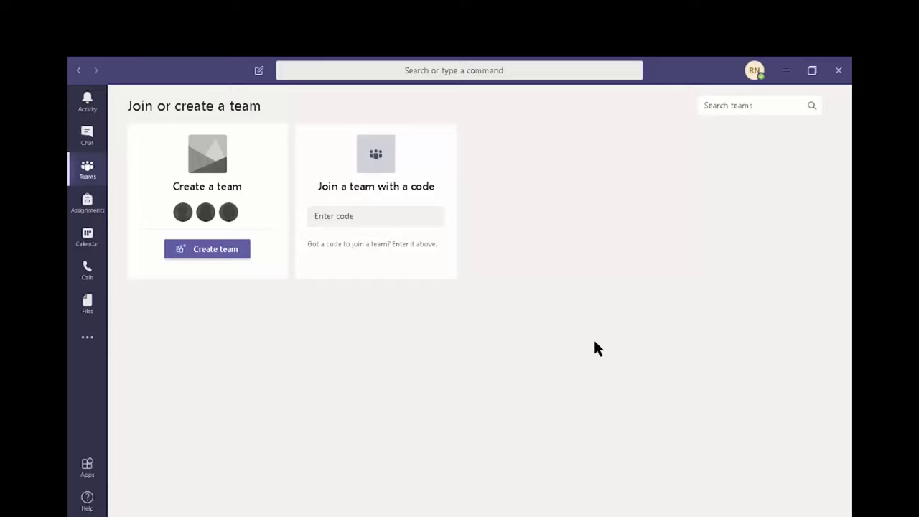
Step: Open the Teams calendar and follow the Microsoft Teams Test Meeting invite's Join link into Edge
key("Return")
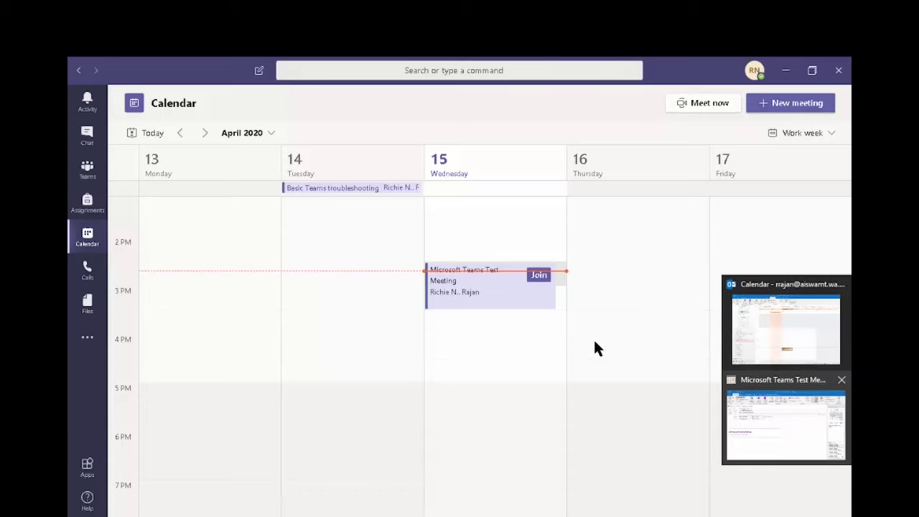
left_click(785, 423)
left_click(212, 331)
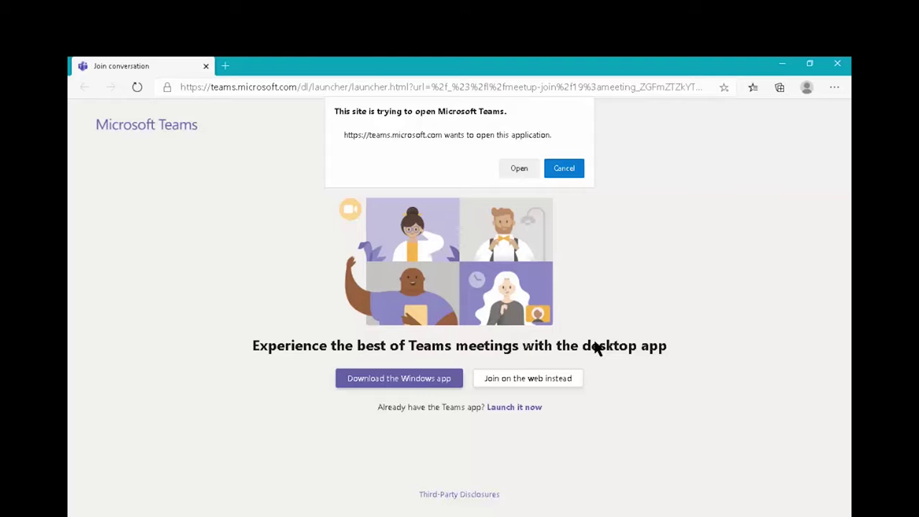
Step: Allow the browser join page to open the meeting in the Teams desktop app
key("Tab")
key("Return")
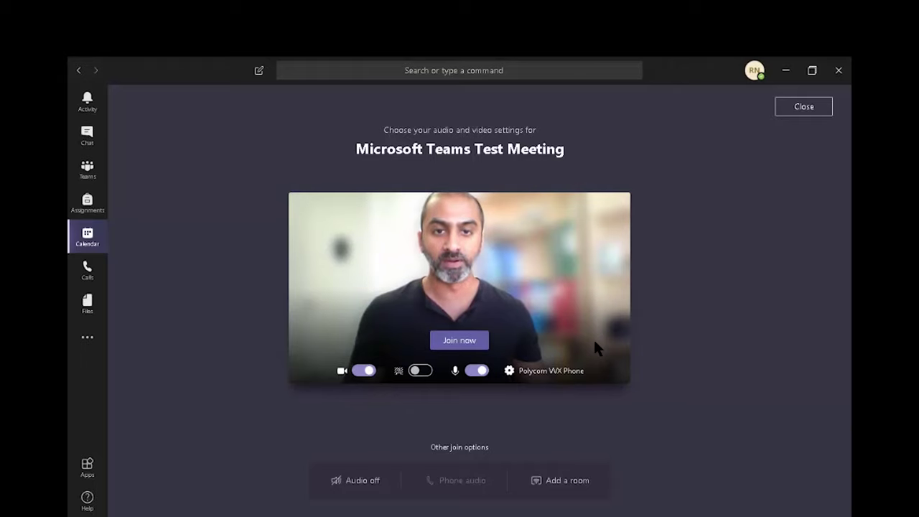
Step: Set the meeting's audio device to Realtek High Definition Audio in device settings
left_click(509, 371)
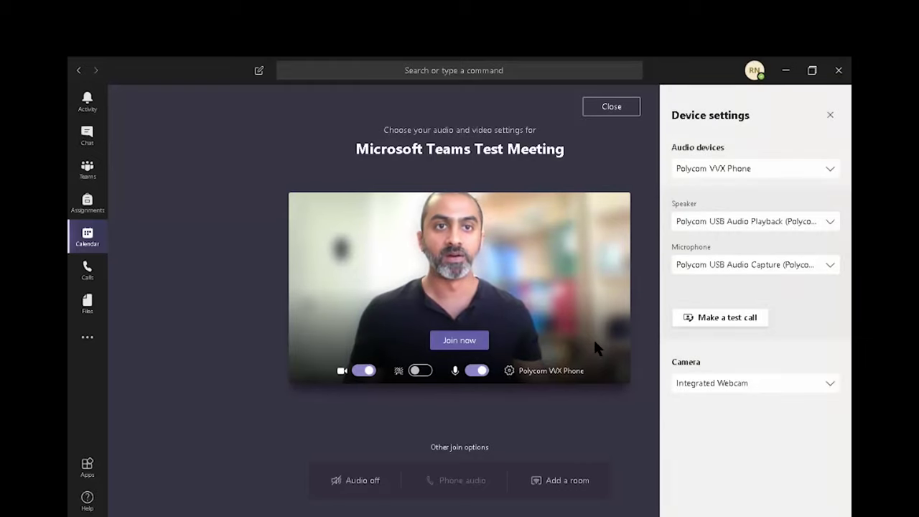
left_click(735, 166)
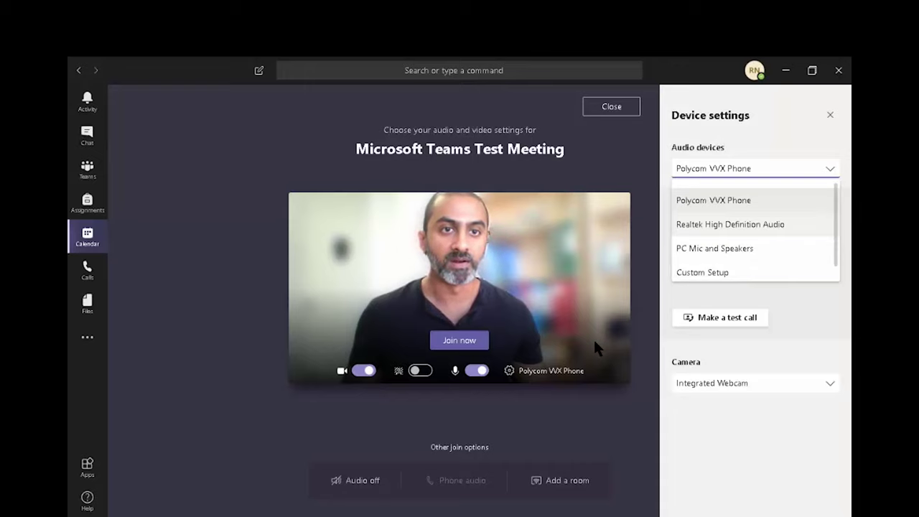
left_click(730, 224)
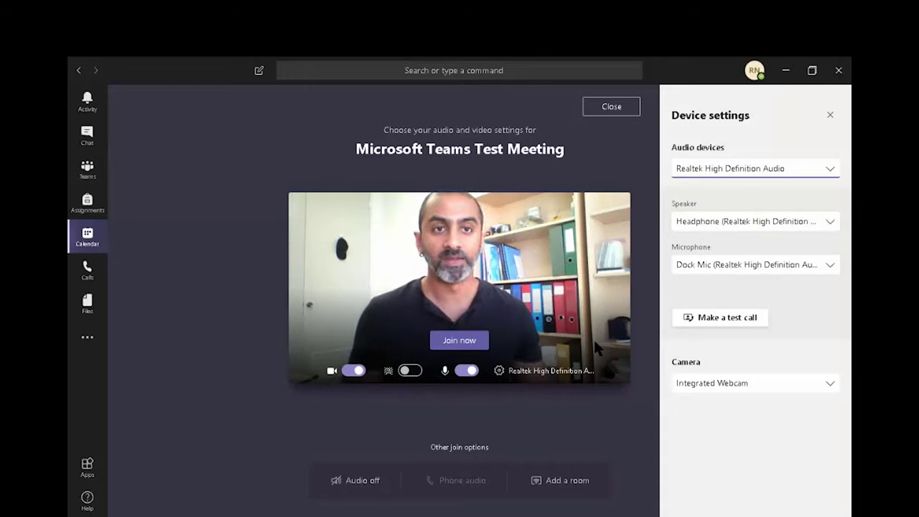
left_click(718, 168)
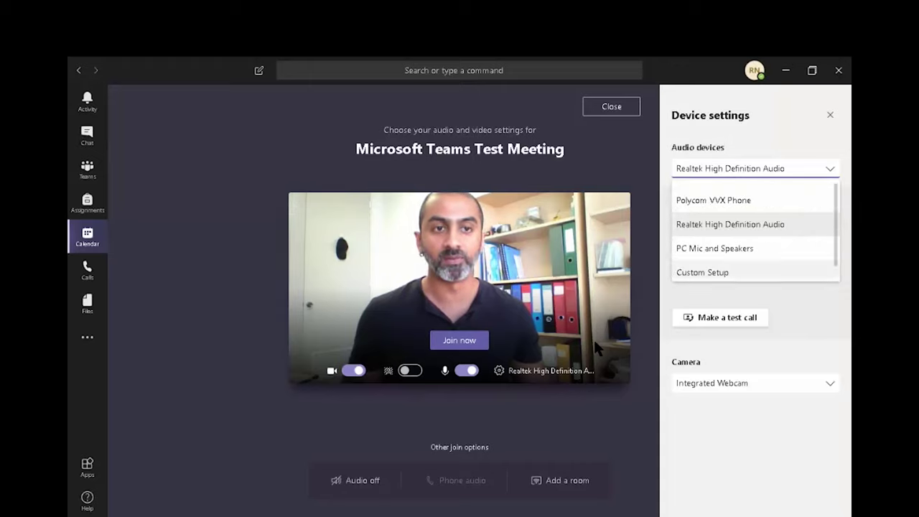
key("Return")
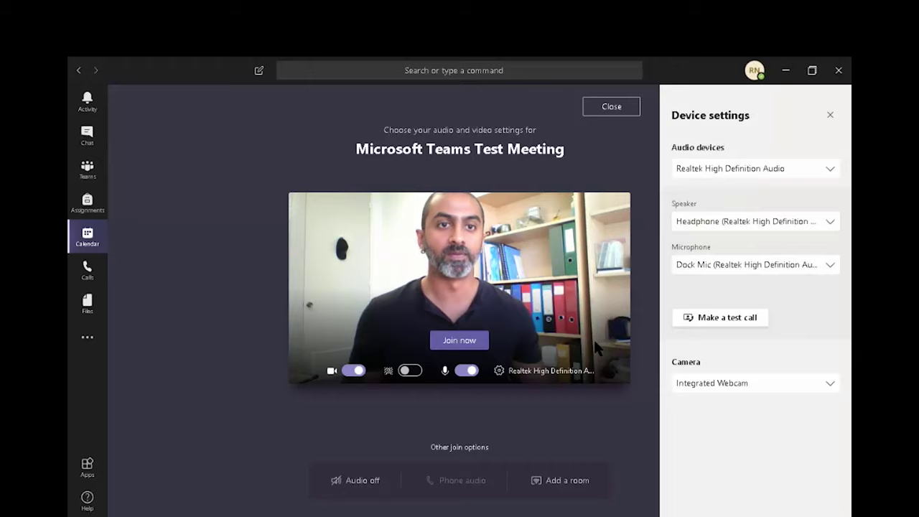
Step: Keep Headphone speaker, Dock Mic microphone and Integrated Webcam, then start a test call
key("Return")
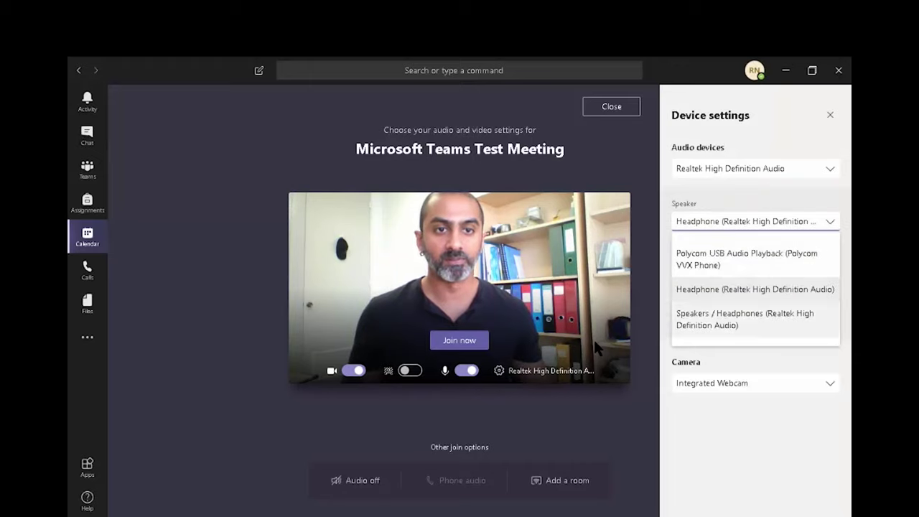
key("Return")
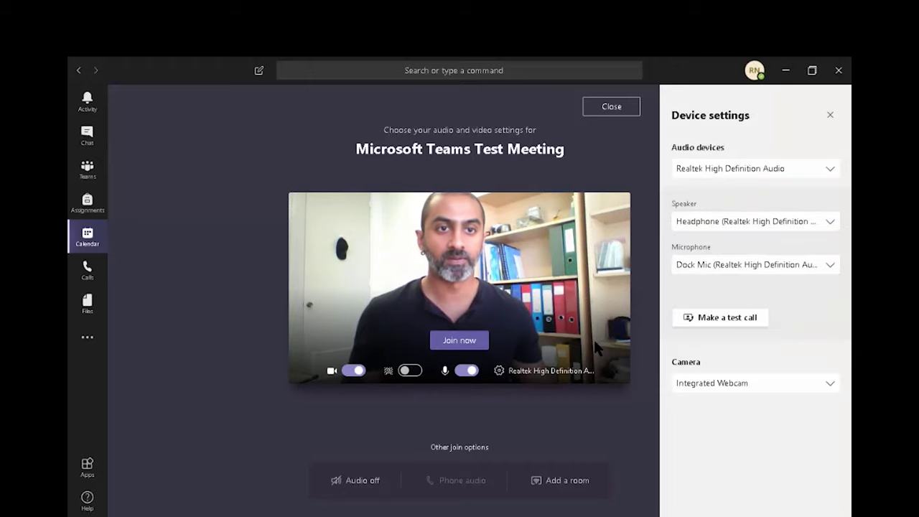
key("Tab")
key("Return")
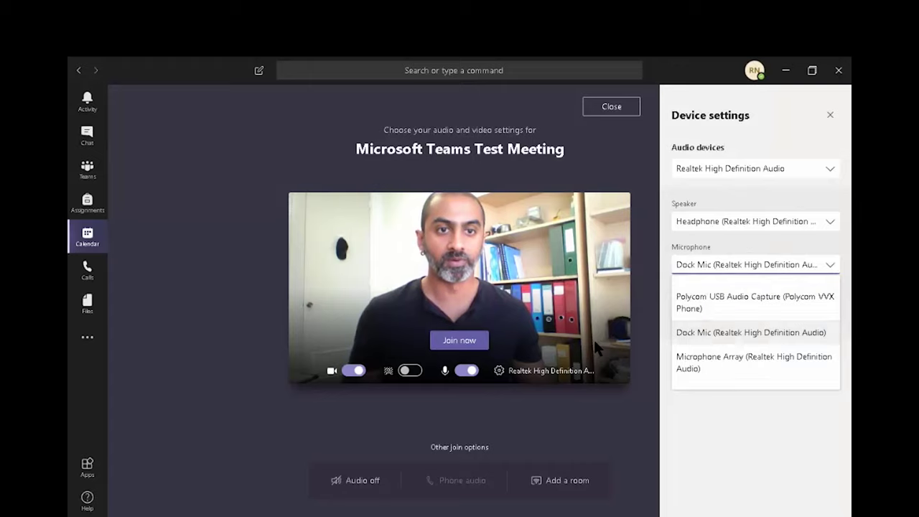
key("Return")
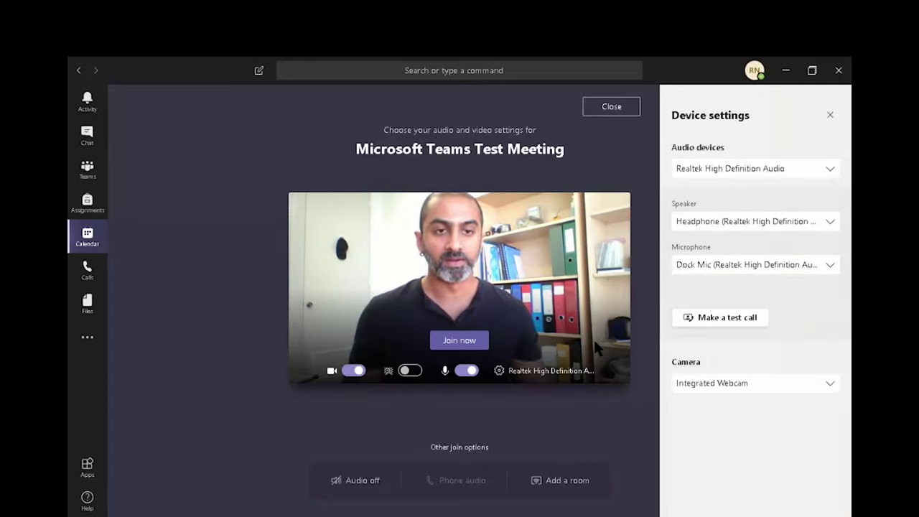
key("Tab")
key("Tab")
key("Return")
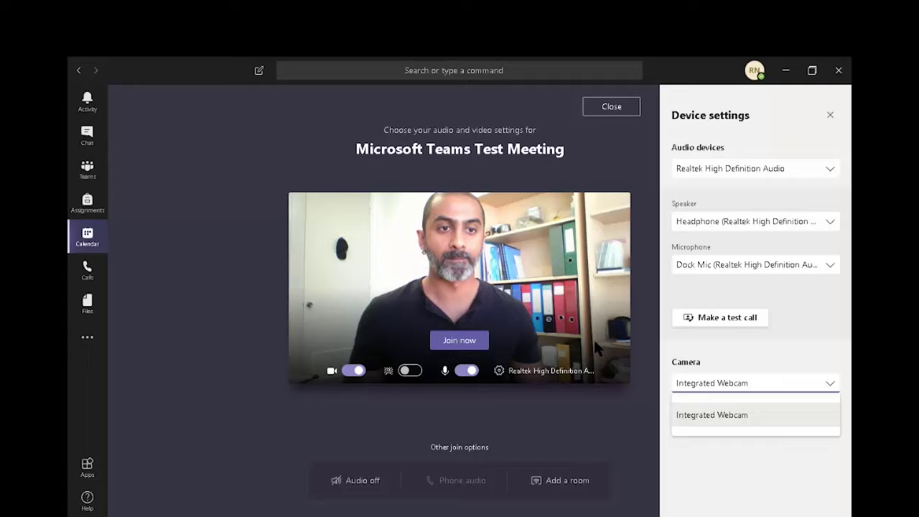
key("Return")
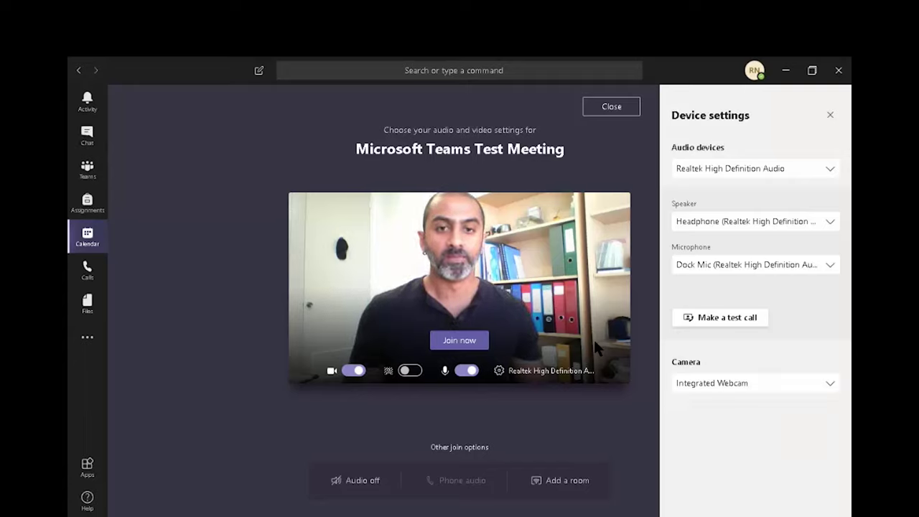
key("shift+Tab")
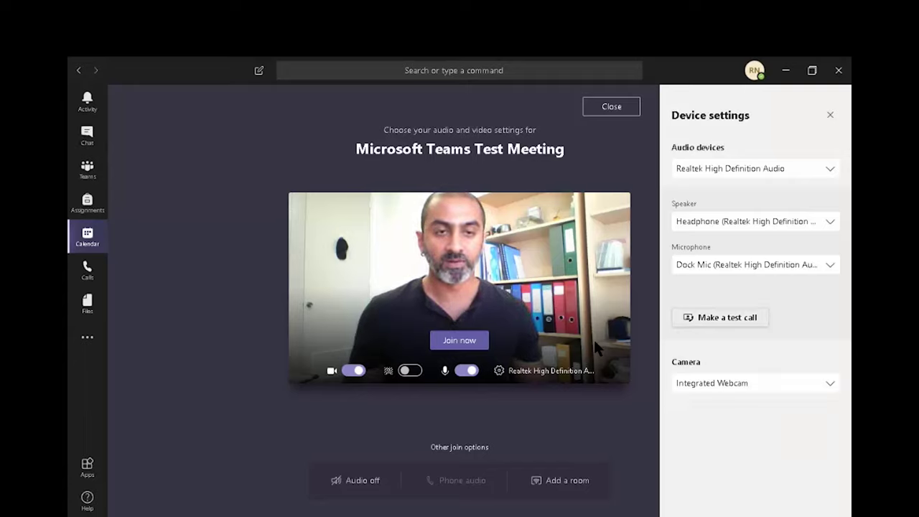
key("Return")
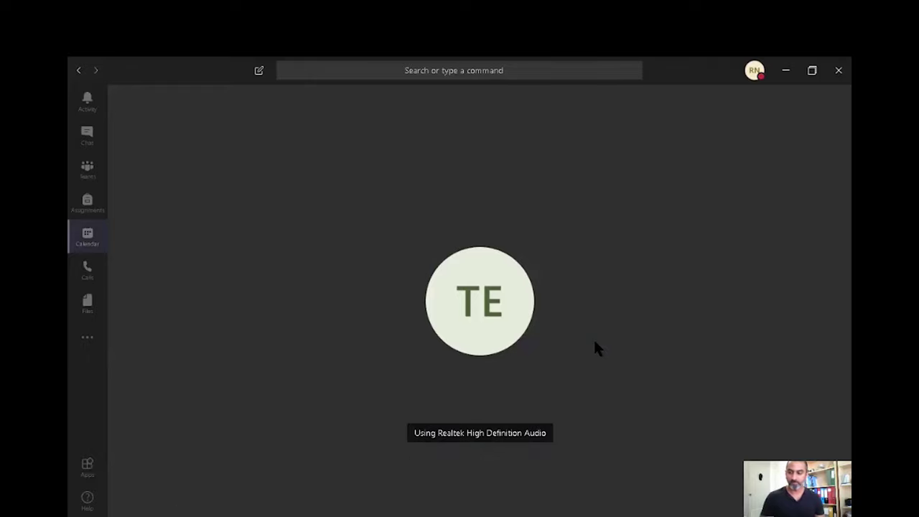
Step: Let the Teams Echo test call finish until results show all devices and network connected
mouse_move(596, 348)
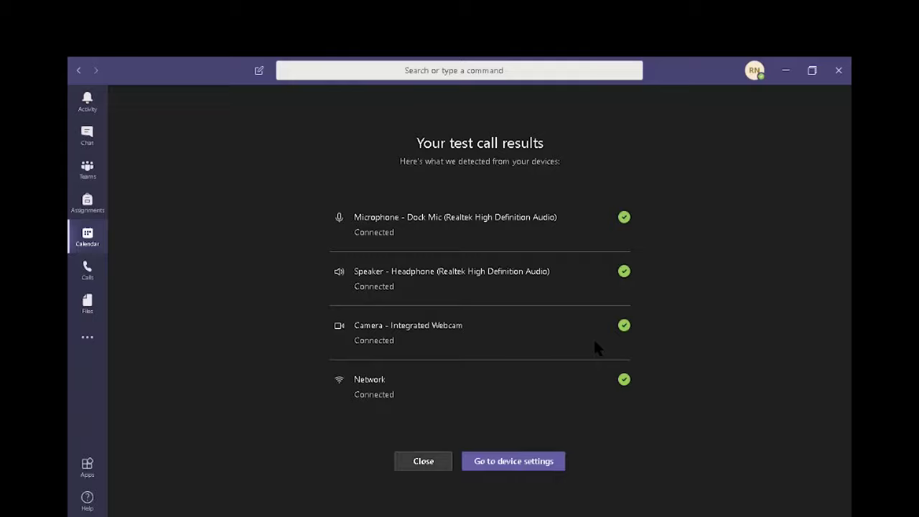
key("Return")
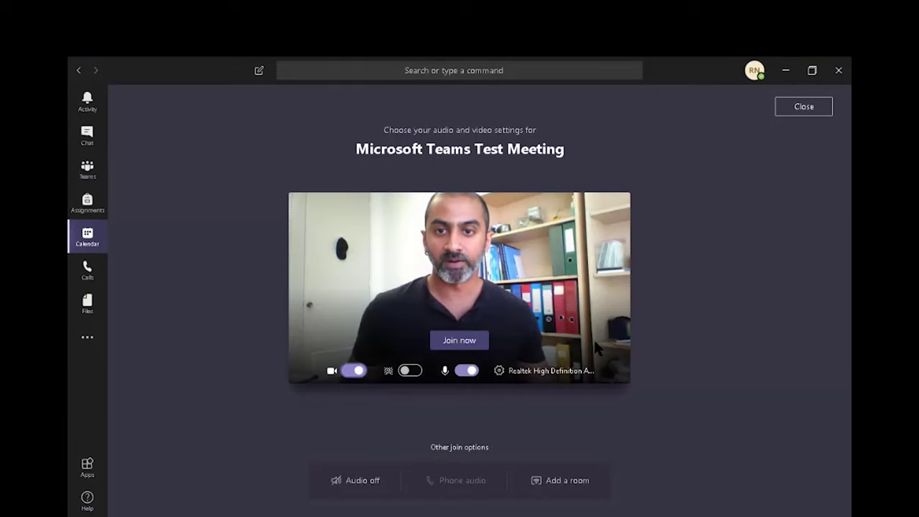
key("Tab")
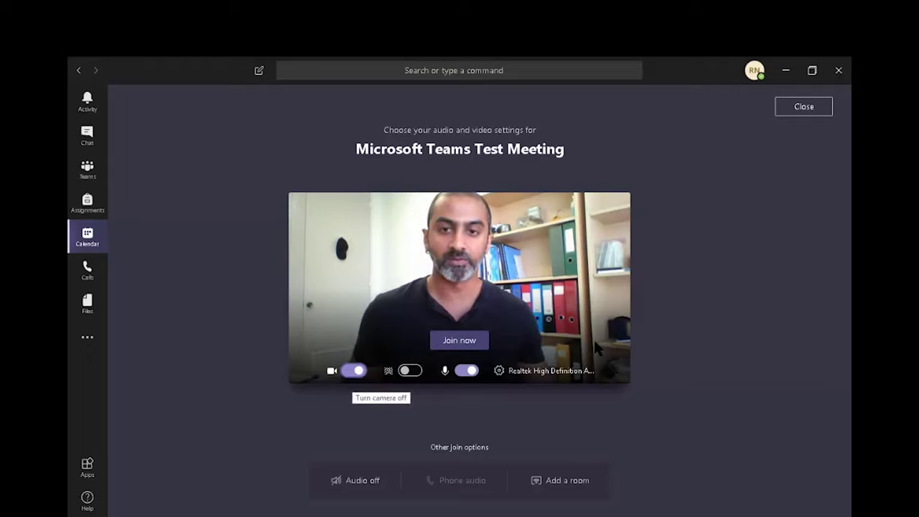
key("space")
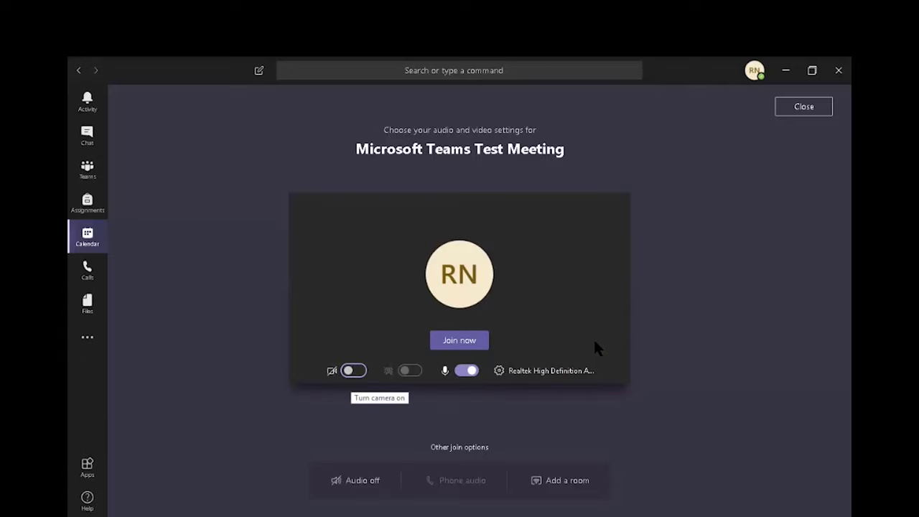
key("space")
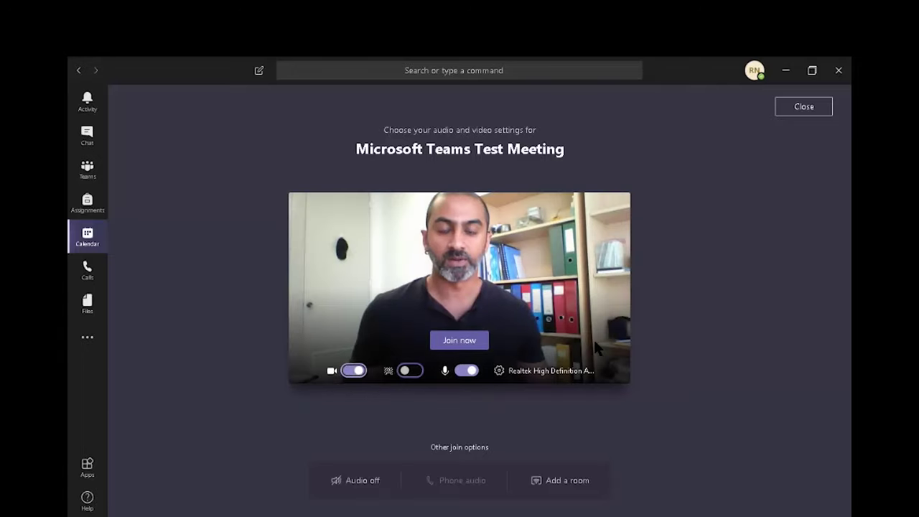
key("Tab")
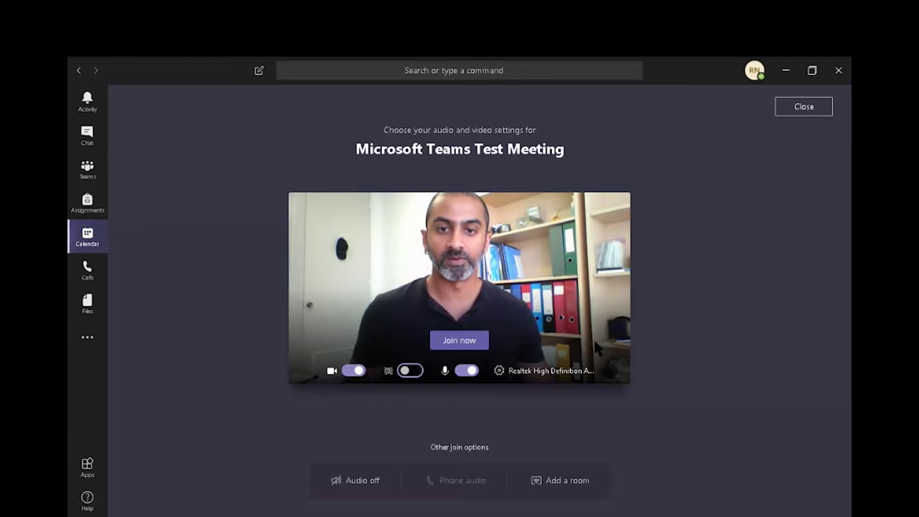
Step: Turn on background effects, try the beach image, then settle on Blur for the preview
key("space")
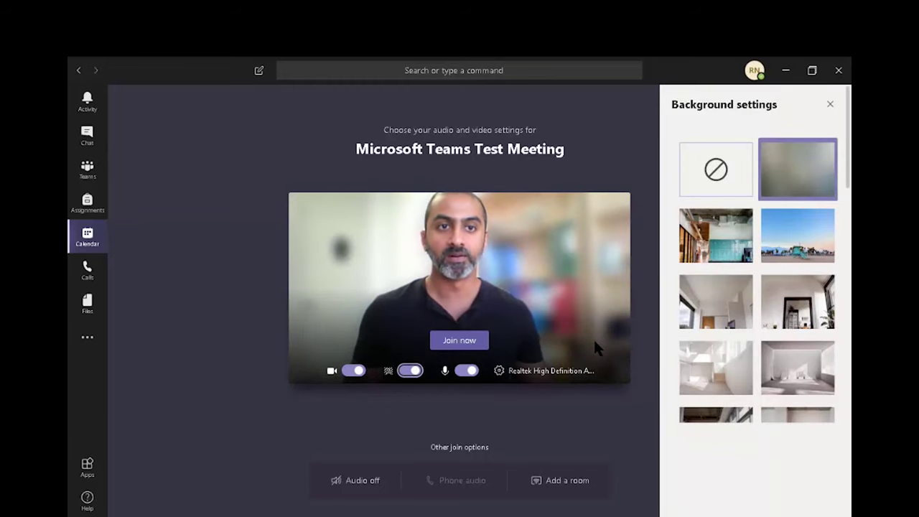
key("Right")
key("Right")
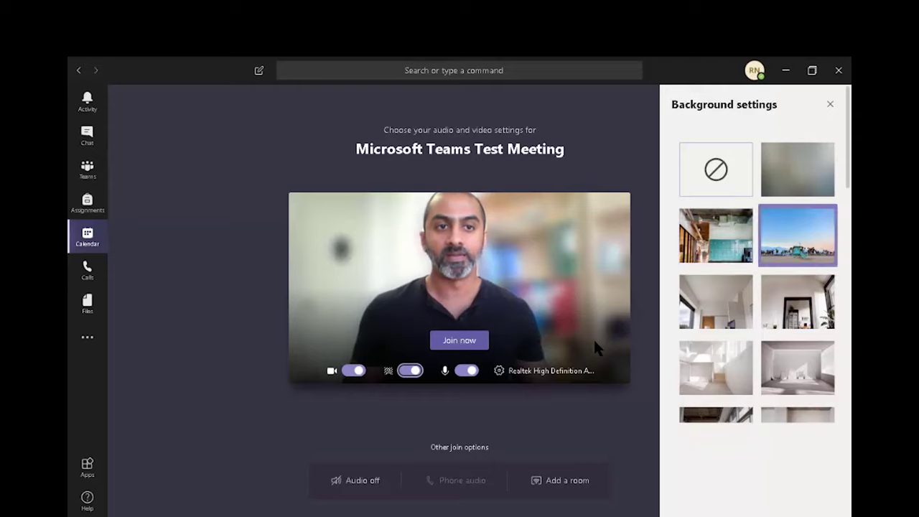
key("Down")
key("Left")
key("Down")
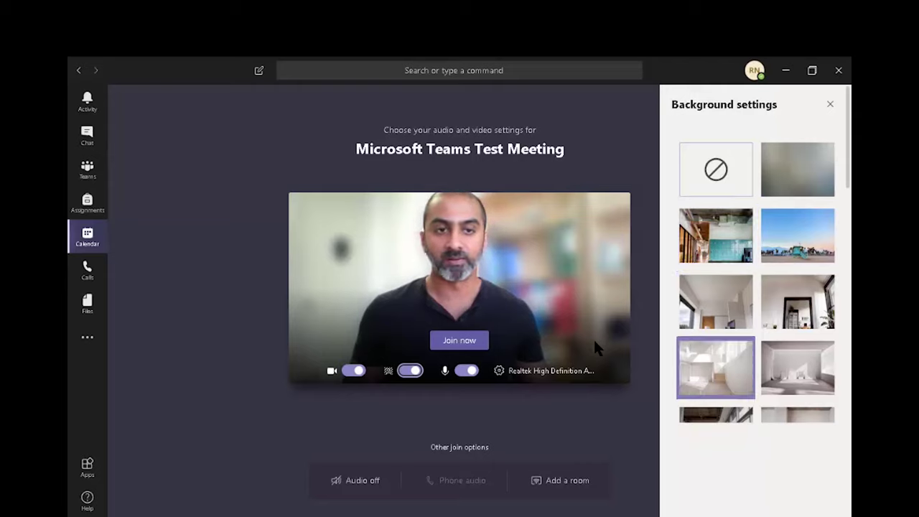
key("Right")
key("Up")
key("Left")
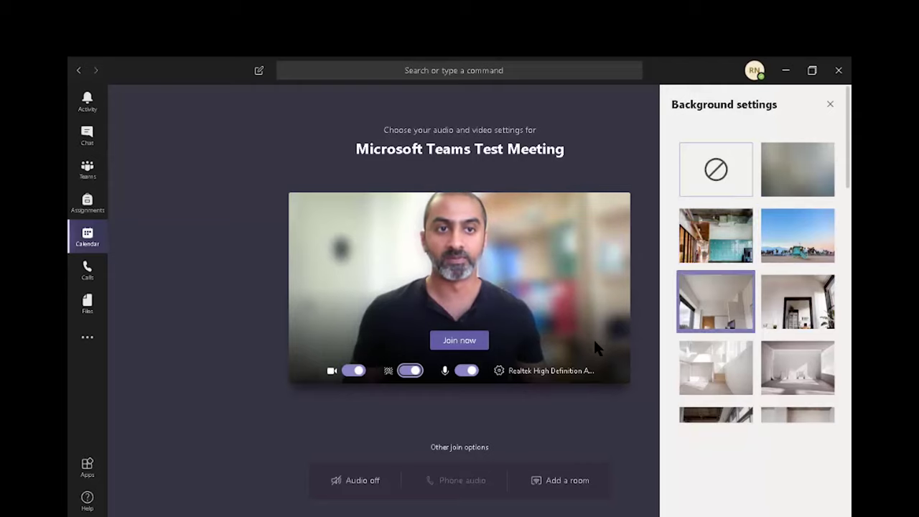
key("Up")
key("Right")
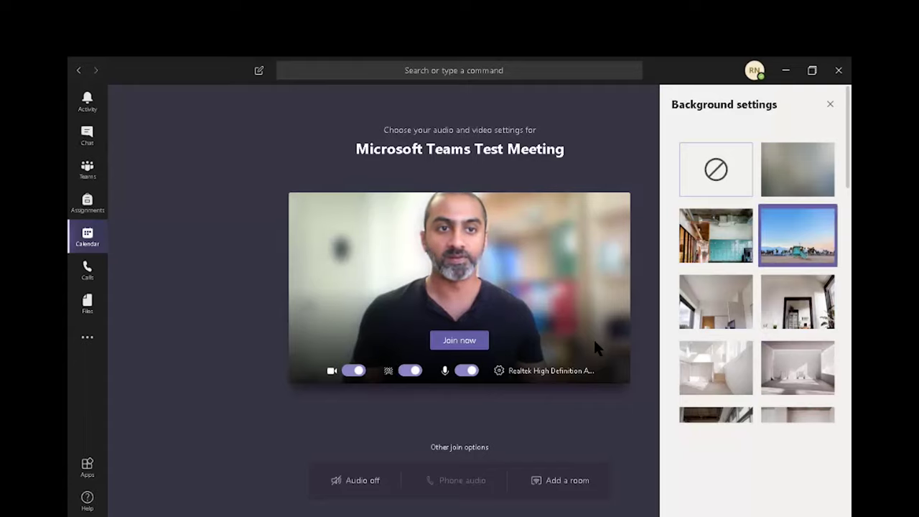
key("Return")
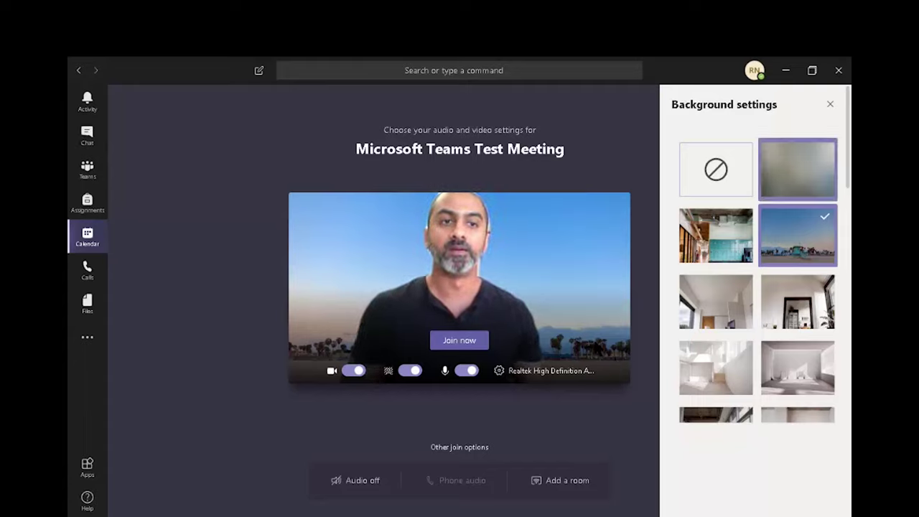
left_click(797, 169)
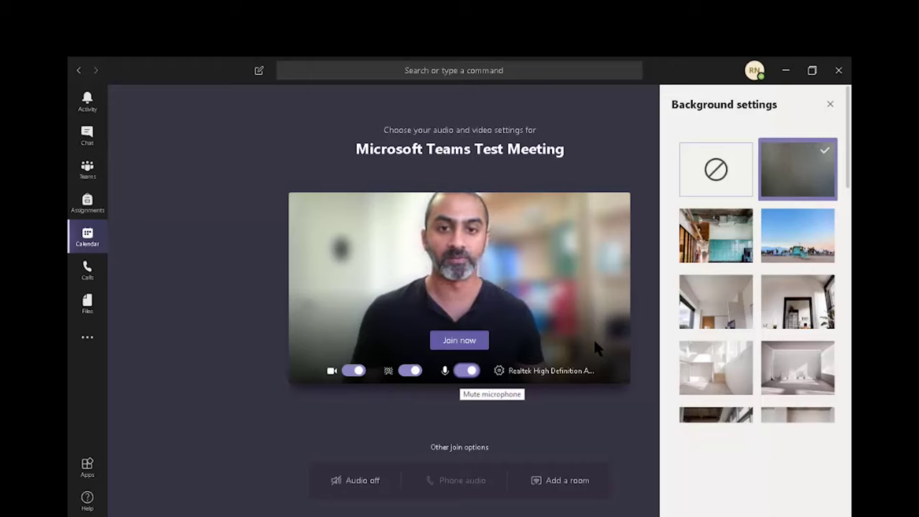
Step: Mute the microphone, close Background settings, and join the Test Meeting
left_click(466, 370)
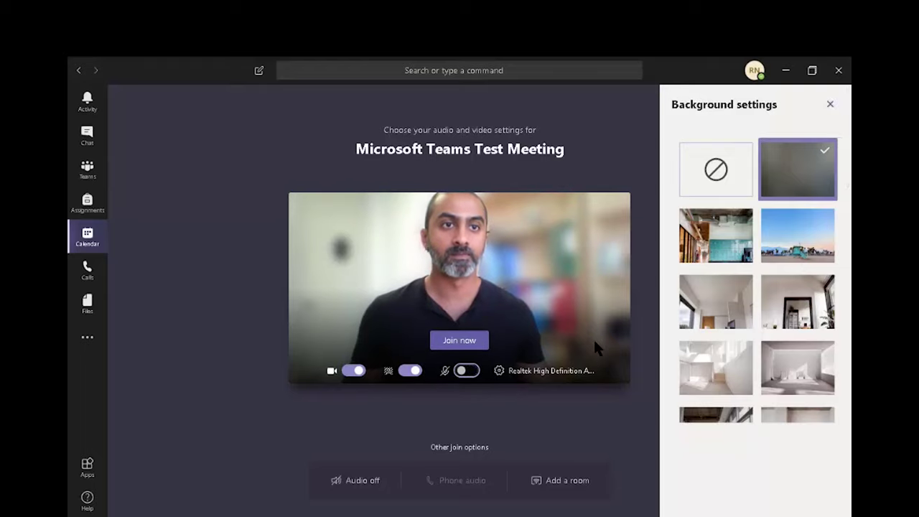
left_click(830, 104)
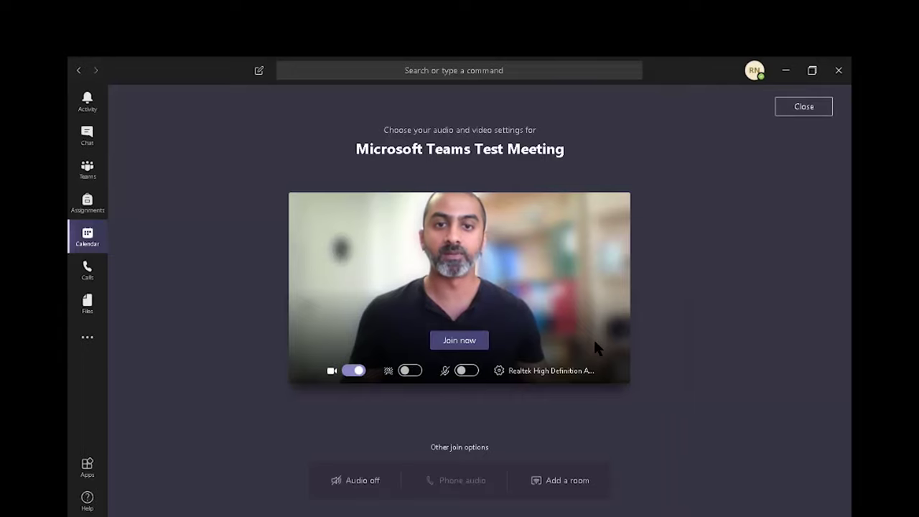
key("Return")
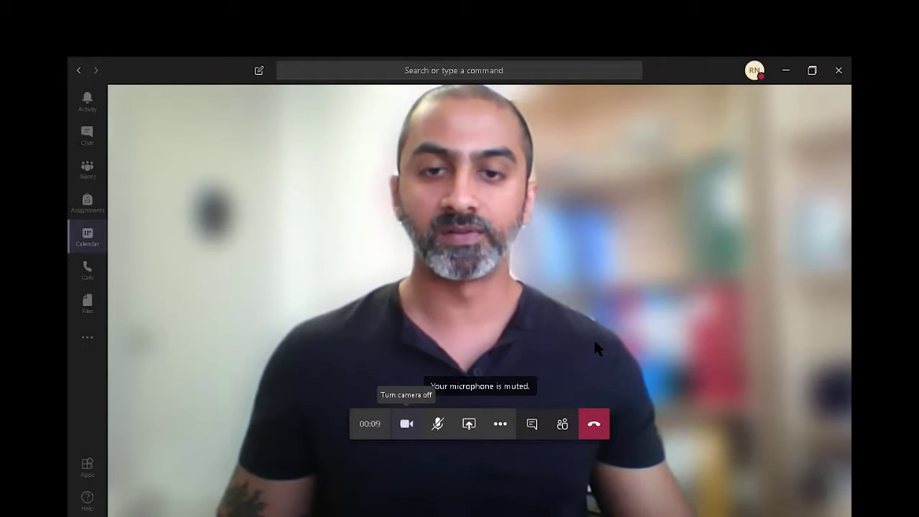
Step: Toggle the camera off and back on with Ctrl+Shift+O, then unmute with Ctrl+Shift+M
key("ctrl+shift+o")
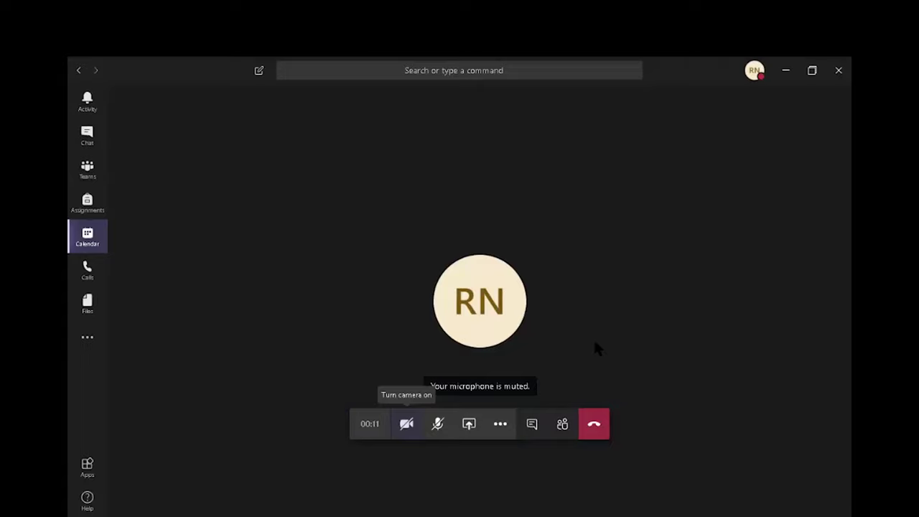
key("ctrl+shift+o")
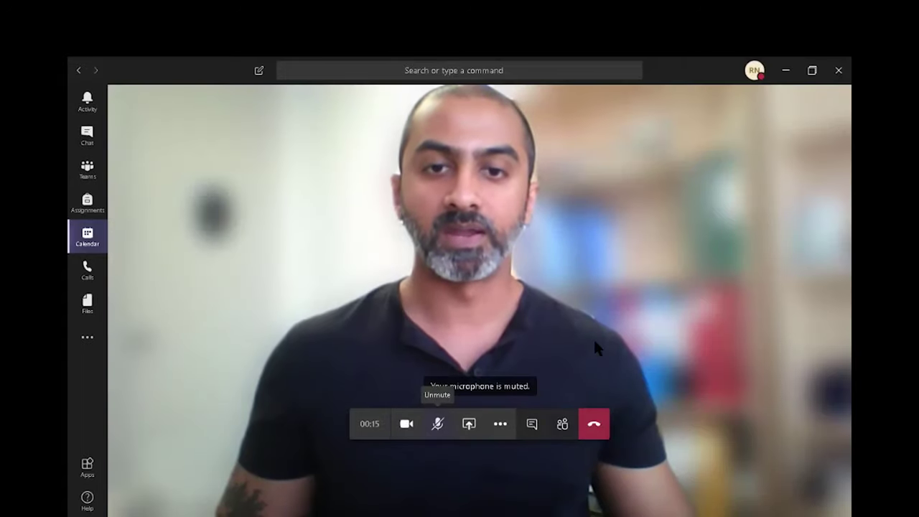
key("ctrl+shift+m")
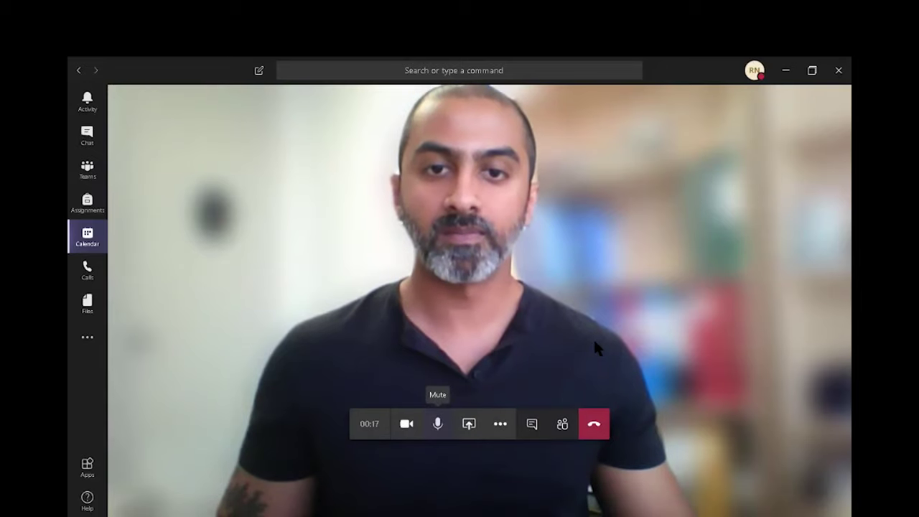
key("ctrl+shift+m")
key("ctrl+shift+m")
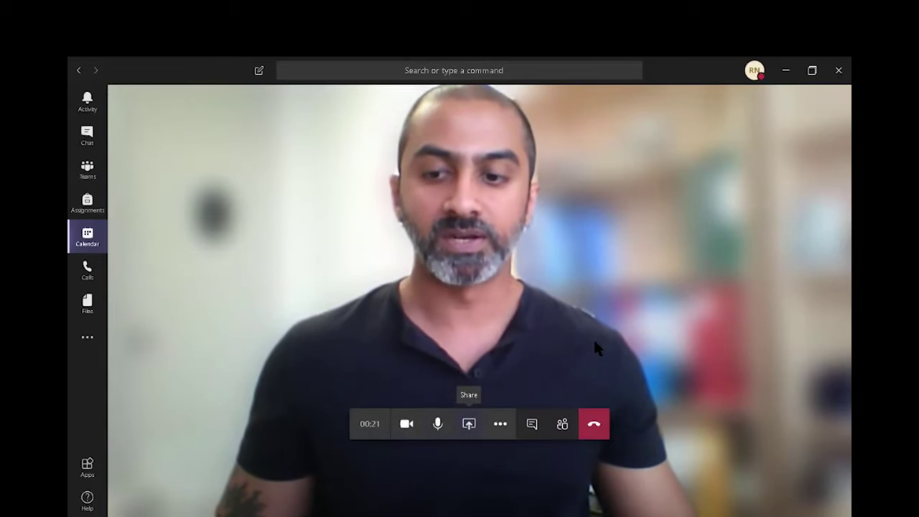
key("ctrl+shift+e")
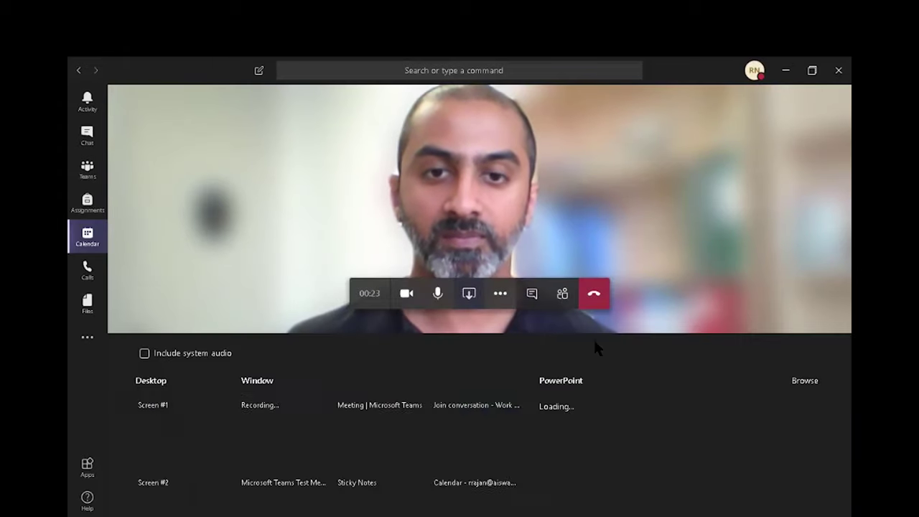
key("Tab")
key("Tab")
key("Tab")
key("Tab")
key("Tab")
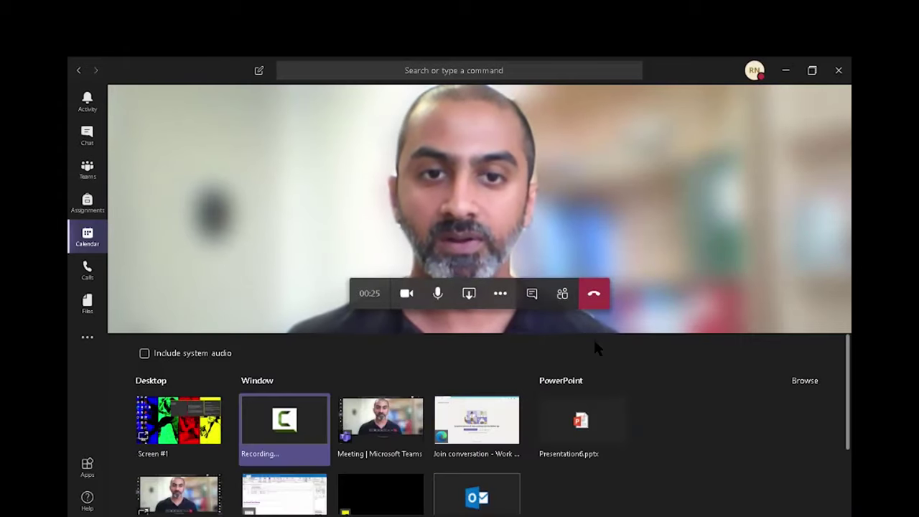
key("Tab")
key("Tab")
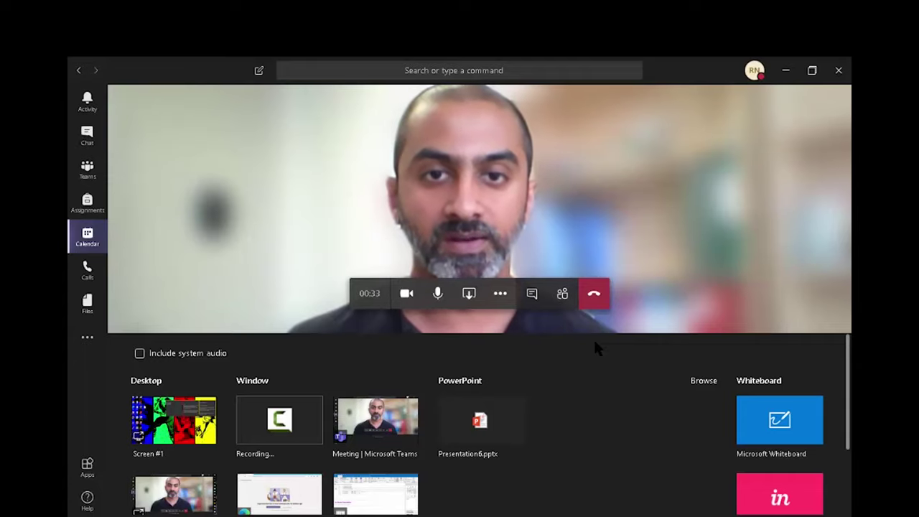
Step: Close the share tray and open Device settings from the More actions menu
key("Escape")
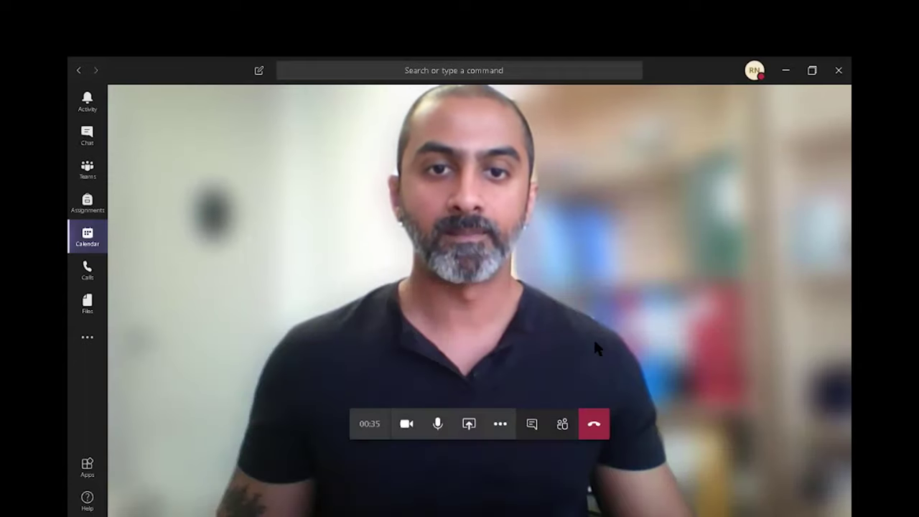
key("Tab")
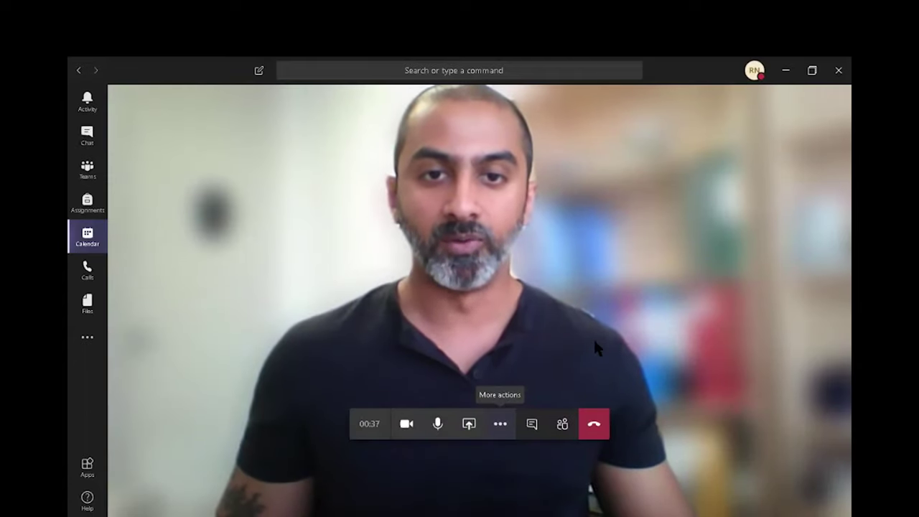
key("Return")
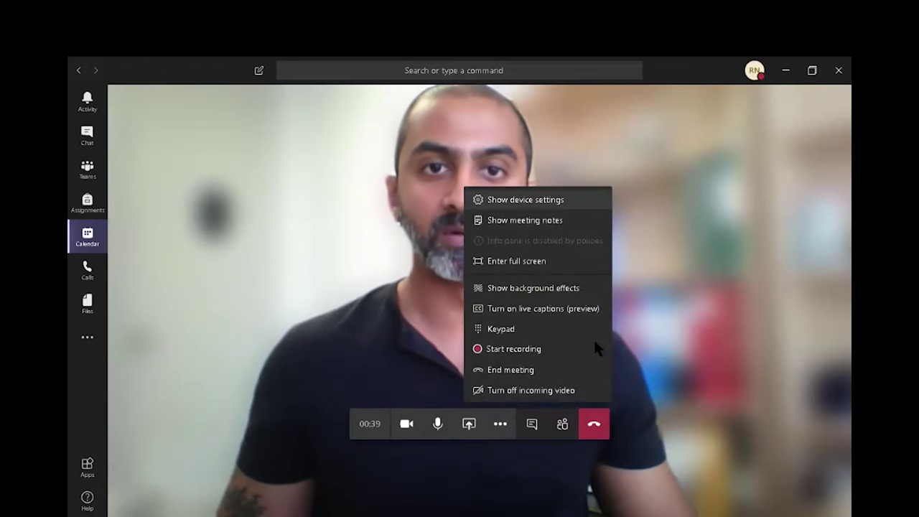
key("Return")
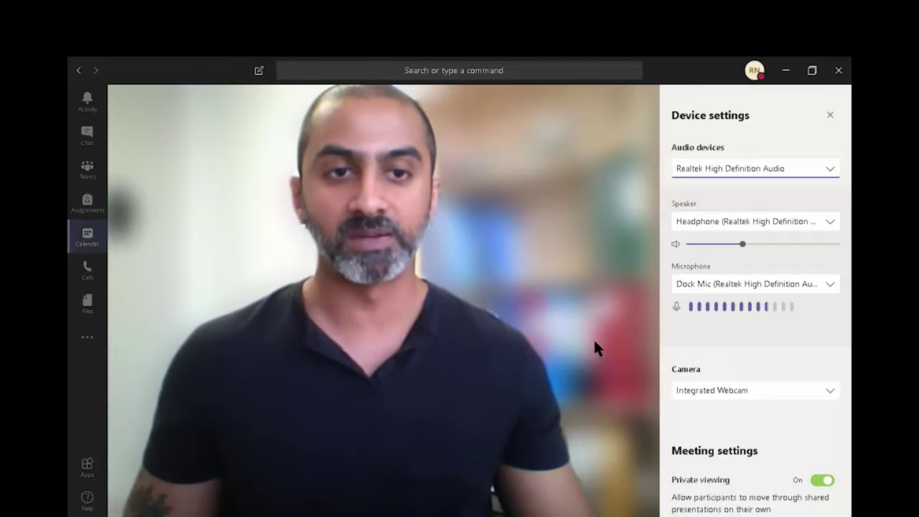
mouse_move(596, 348)
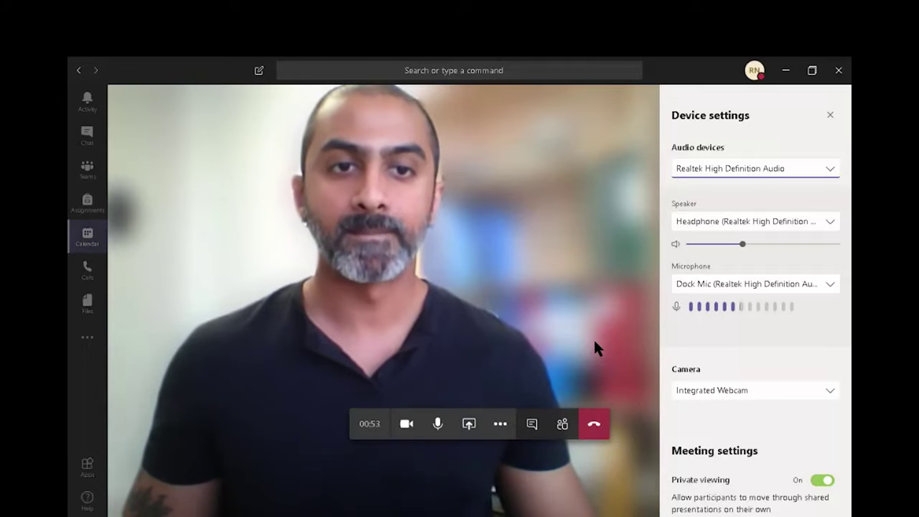
Step: Close Device settings and open background effects from the More actions menu
key("Escape")
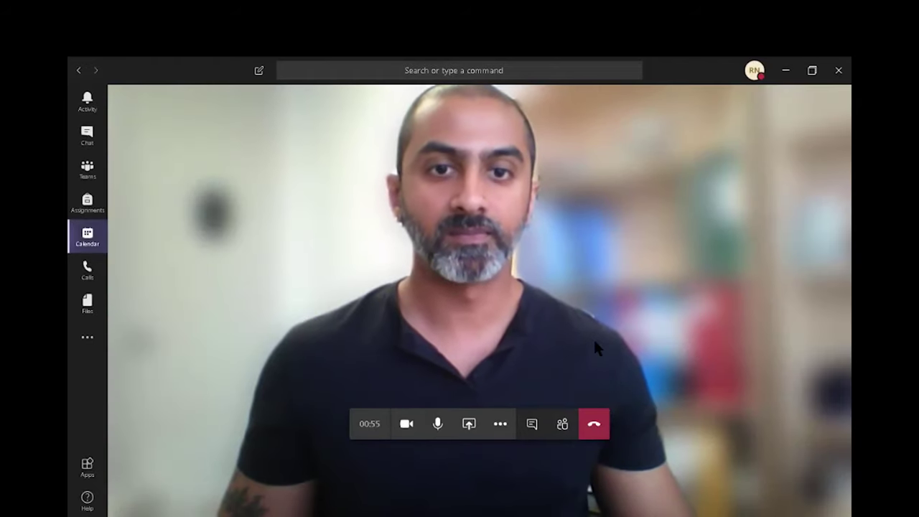
key("Tab")
key("Return")
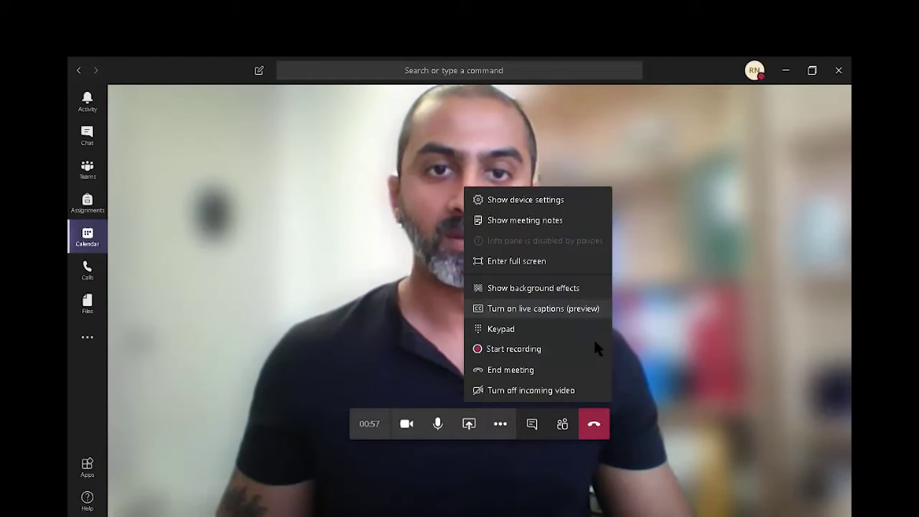
key("Up")
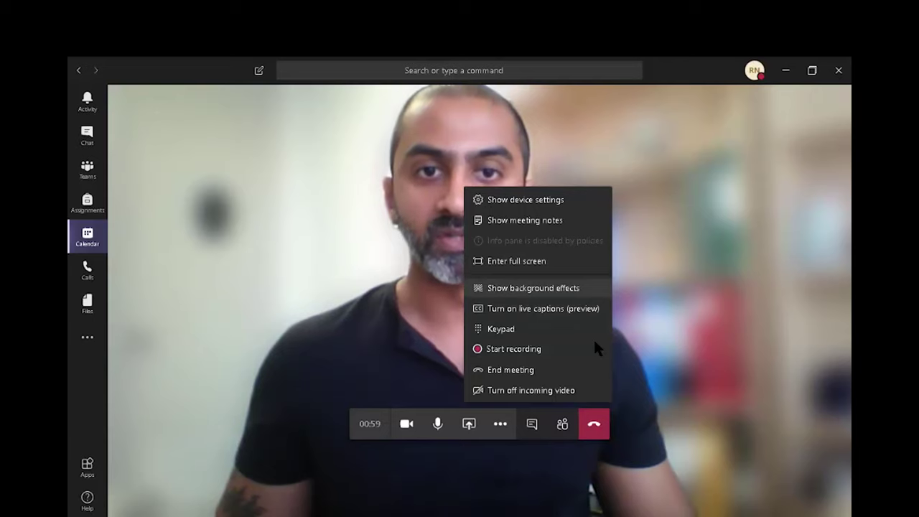
key("Return")
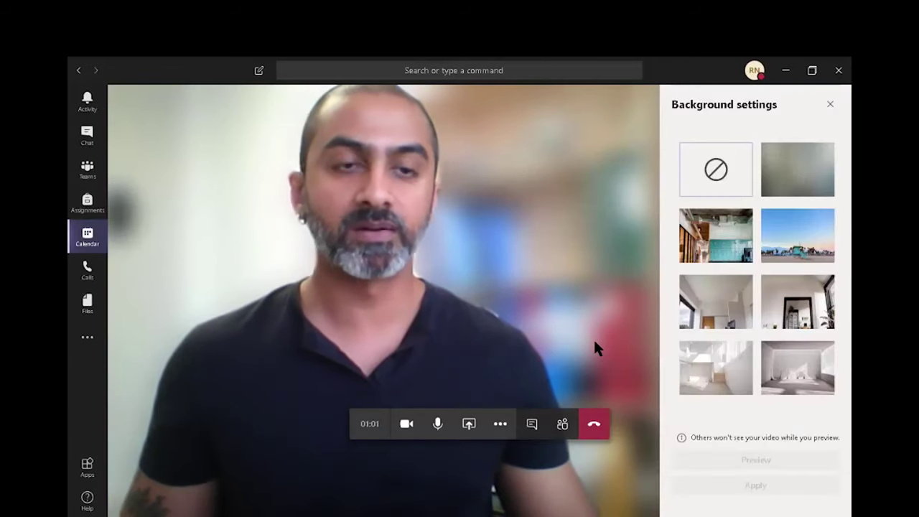
Step: Select the bright, empty white-room background and apply it to the video
key("Tab")
key("Up")
key("Up")
key("Down")
key("Down")
key("Left")
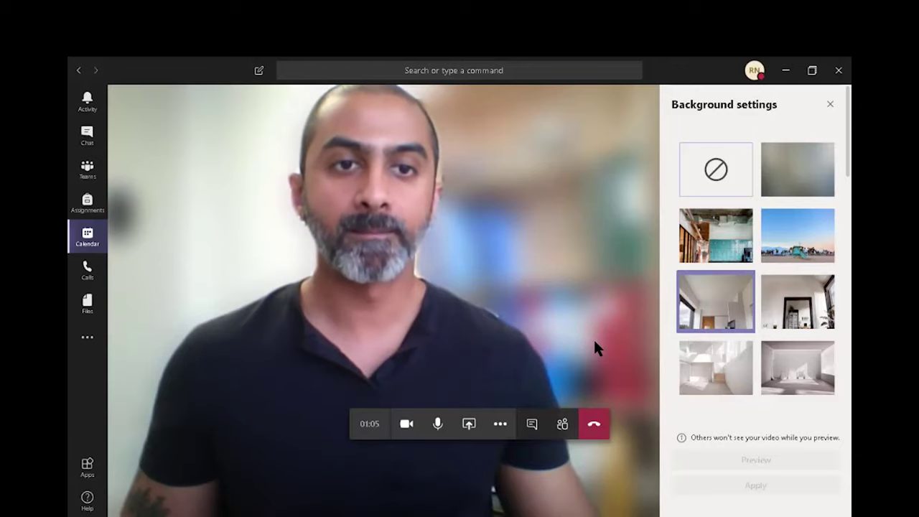
key("Return")
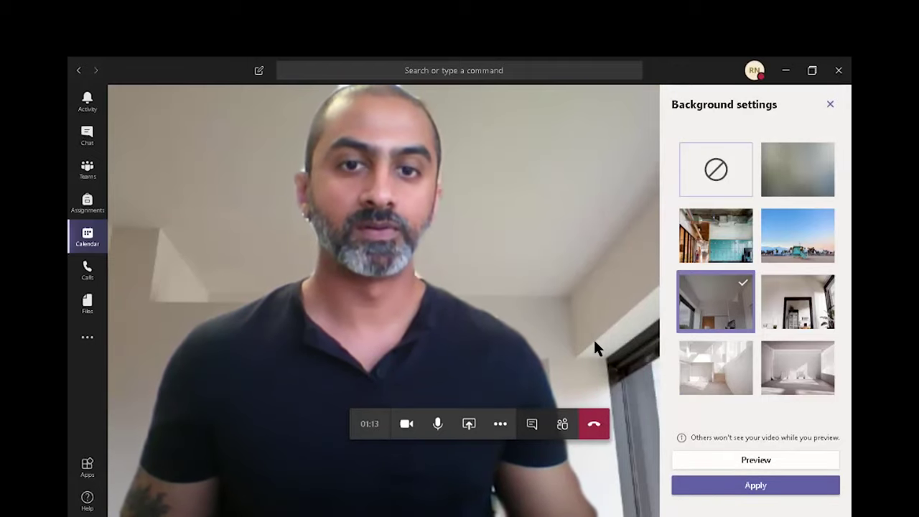
key("Escape")
left_click(500, 424)
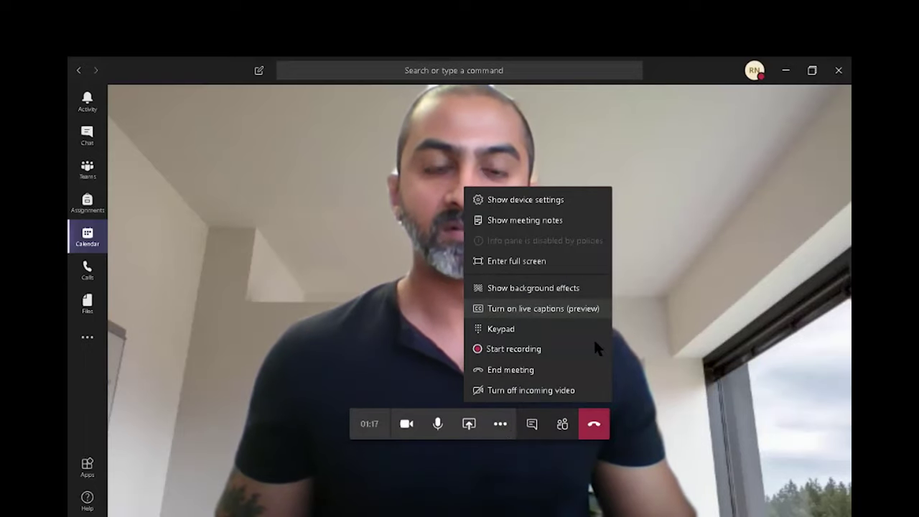
left_click(513, 308)
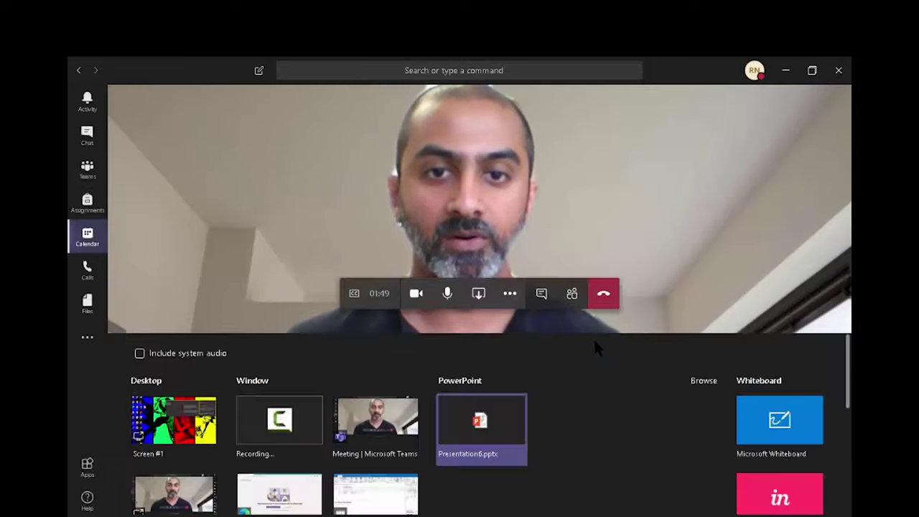
key("Tab")
key("Return")
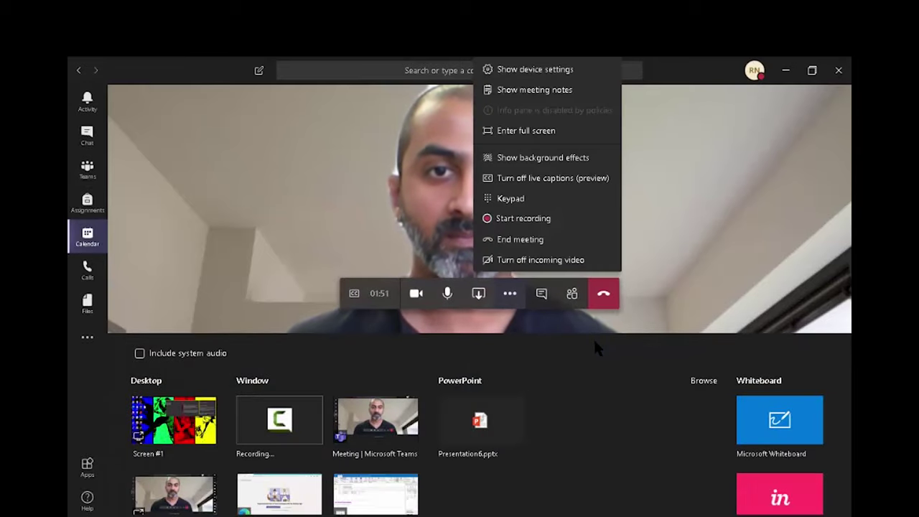
key("Escape")
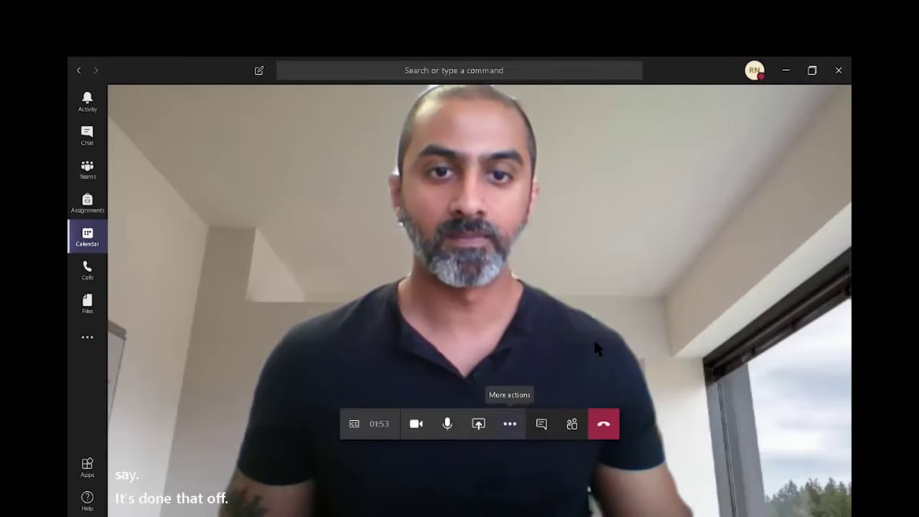
key("Return")
key("Return")
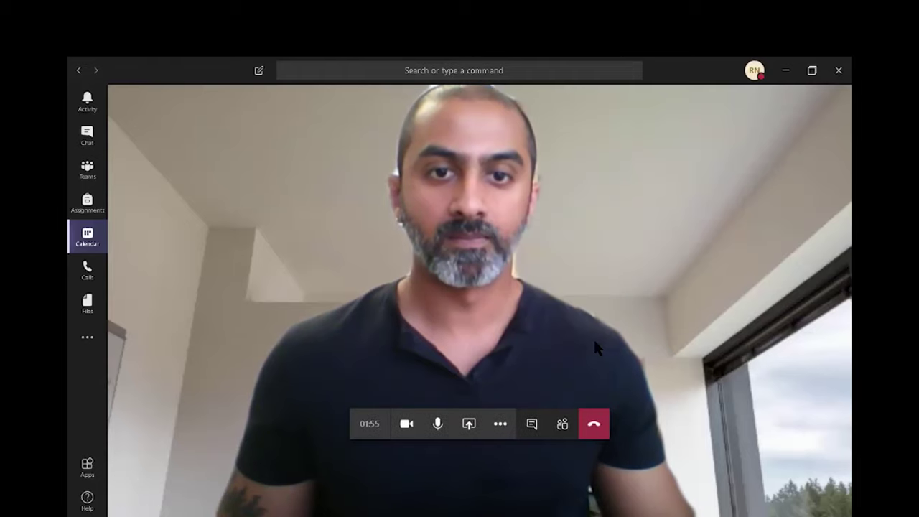
key("Return")
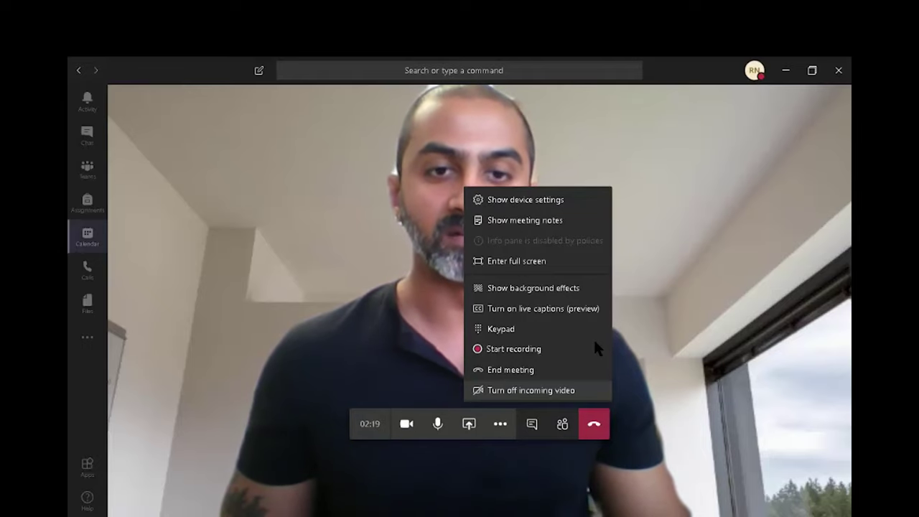
key("Escape")
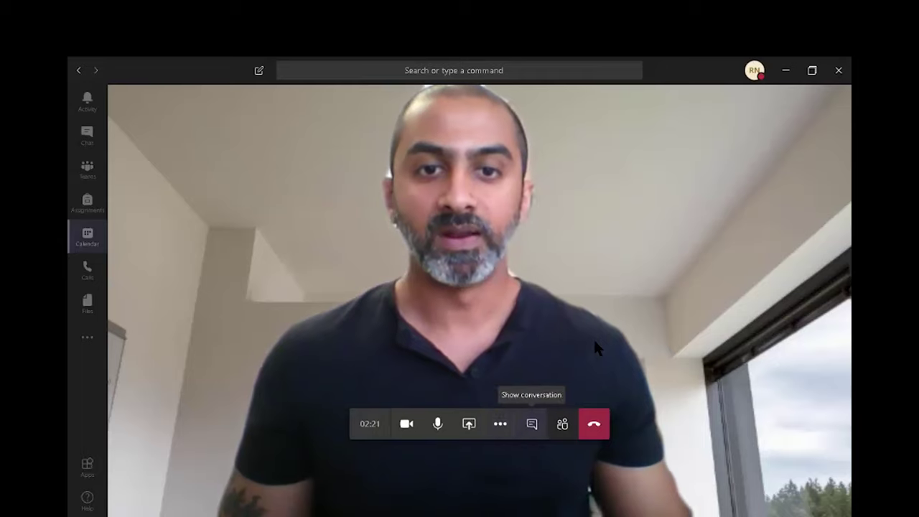
Step: Open the meeting chat and post the message 'Hi'
key("Return")
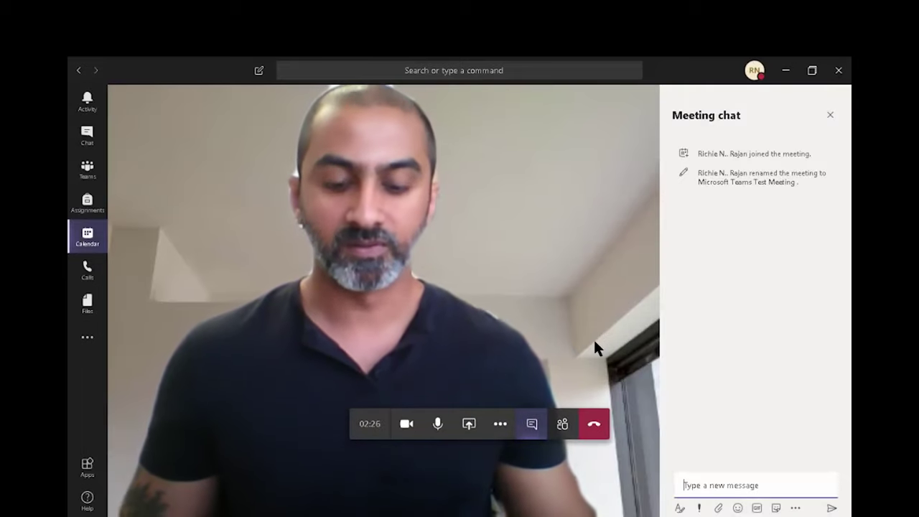
type("Hi")
key("Return")
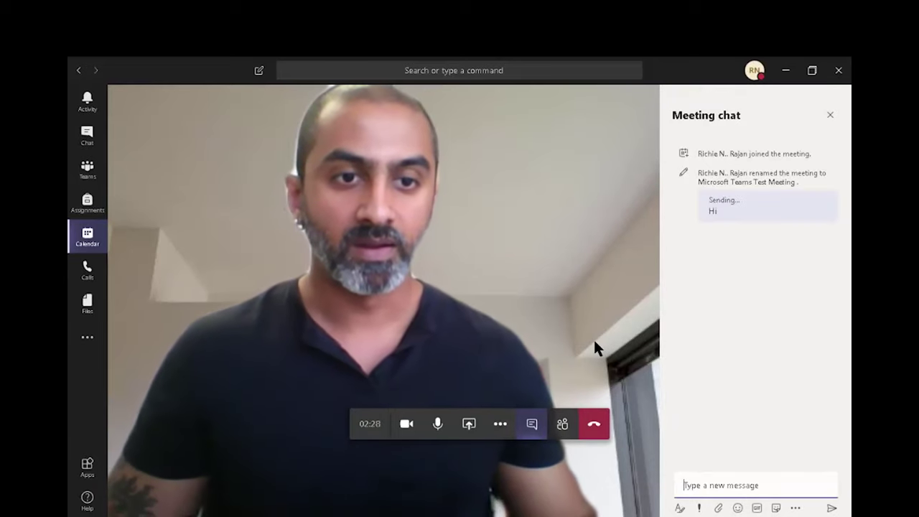
Step: Send a jet-ski GIF to the meeting chat, then hide the conversation
key("Tab")
key("Return")
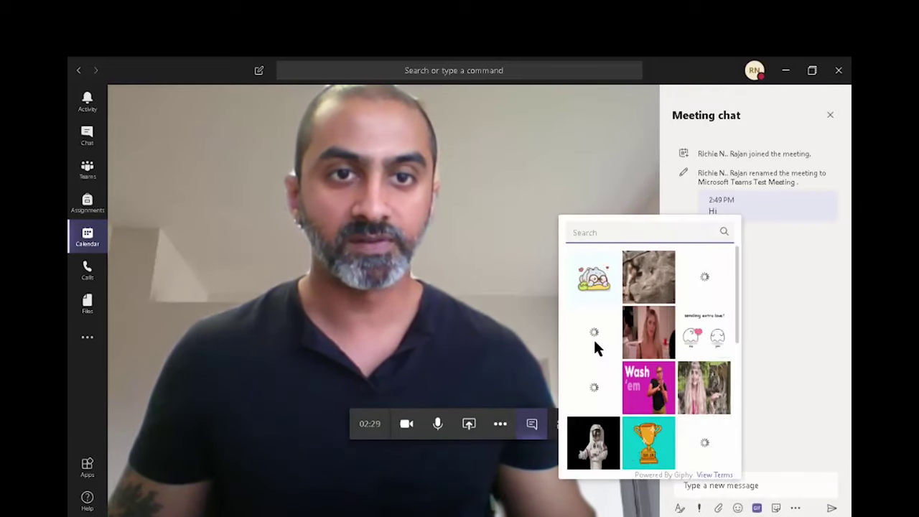
left_click(595, 348)
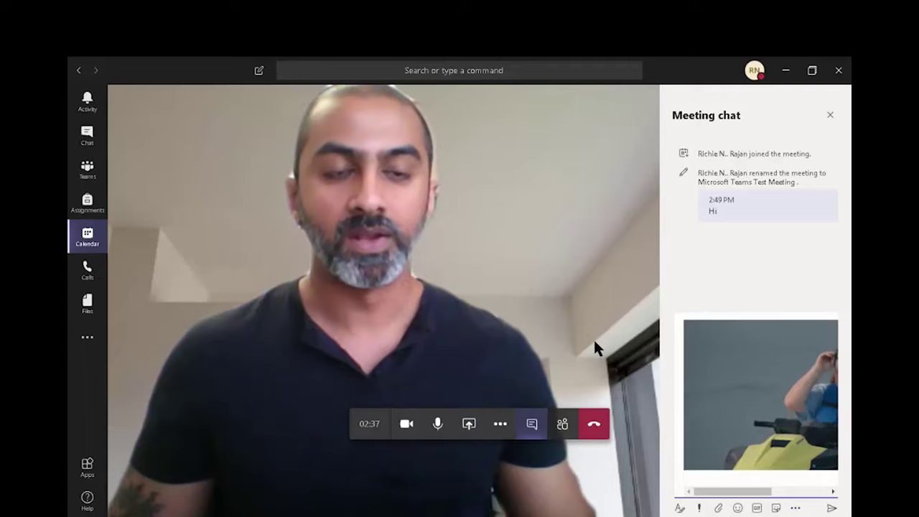
key("Return")
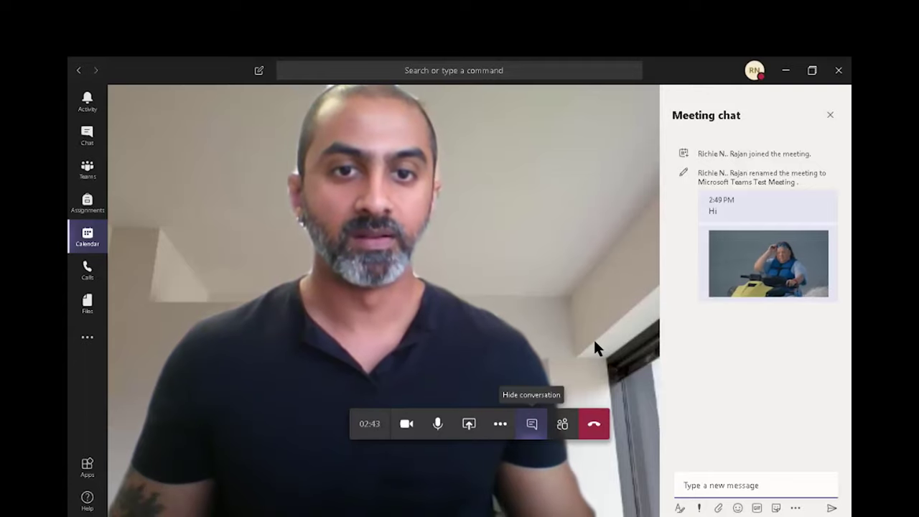
left_click(531, 423)
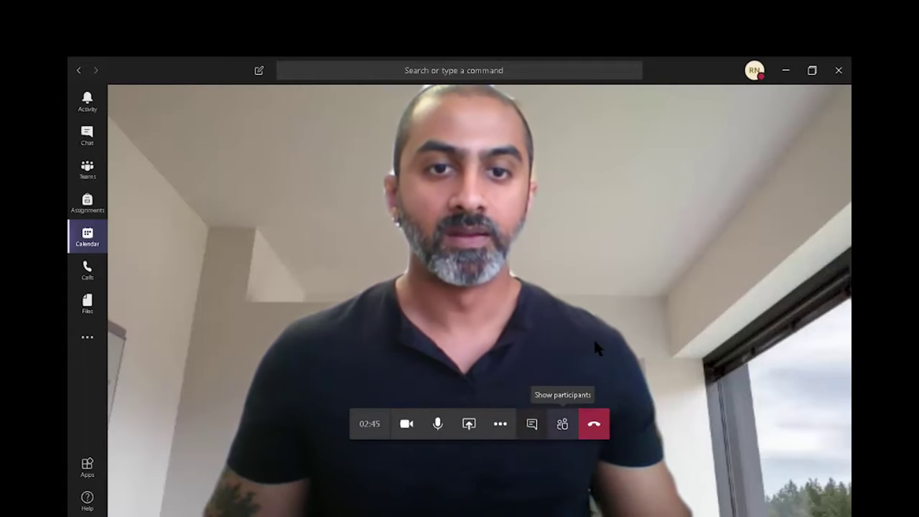
left_click(562, 424)
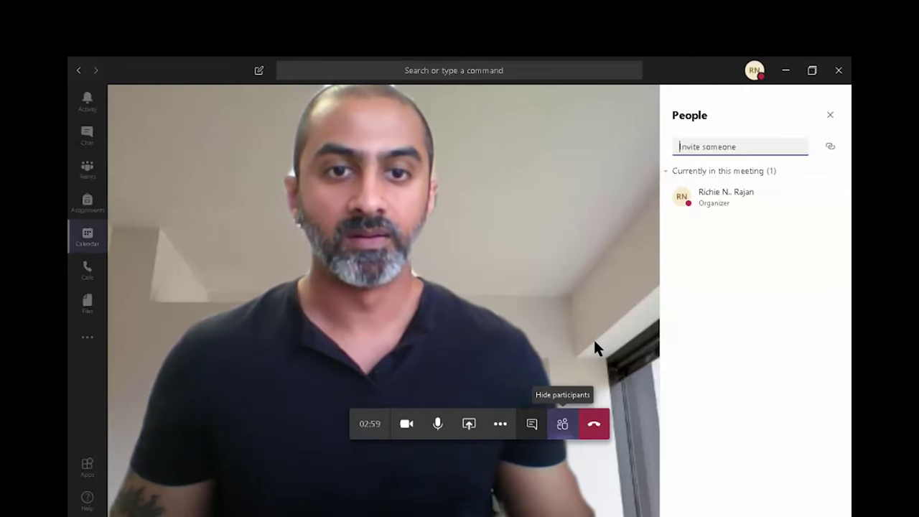
key("ctrl+shift+p")
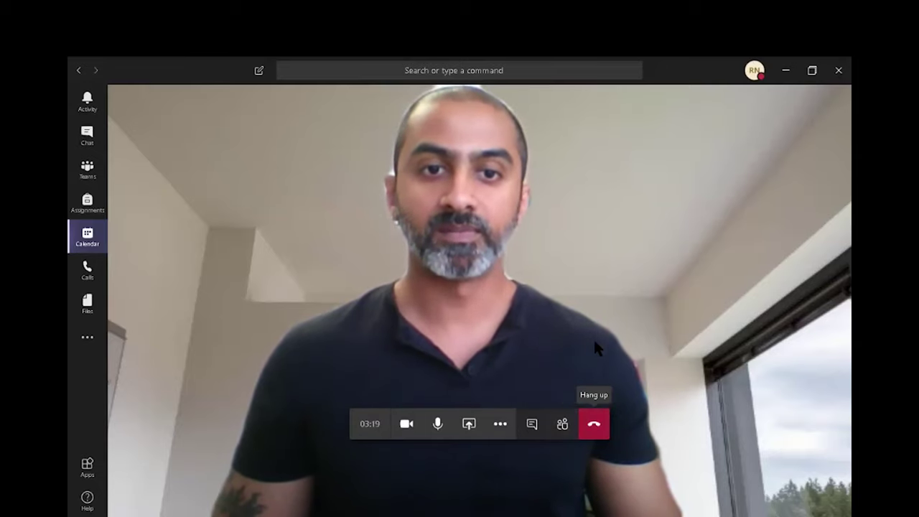
Step: Hang up the call to leave the Teams test meeting
key("Return")
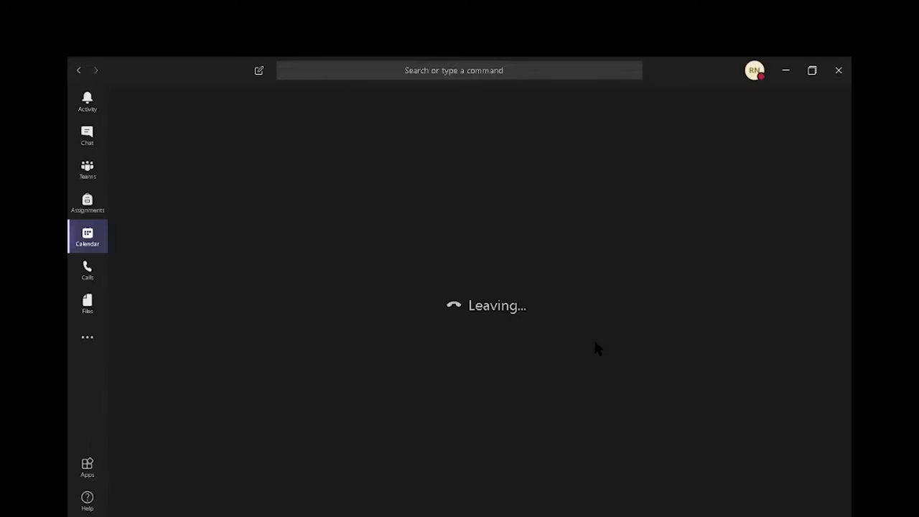